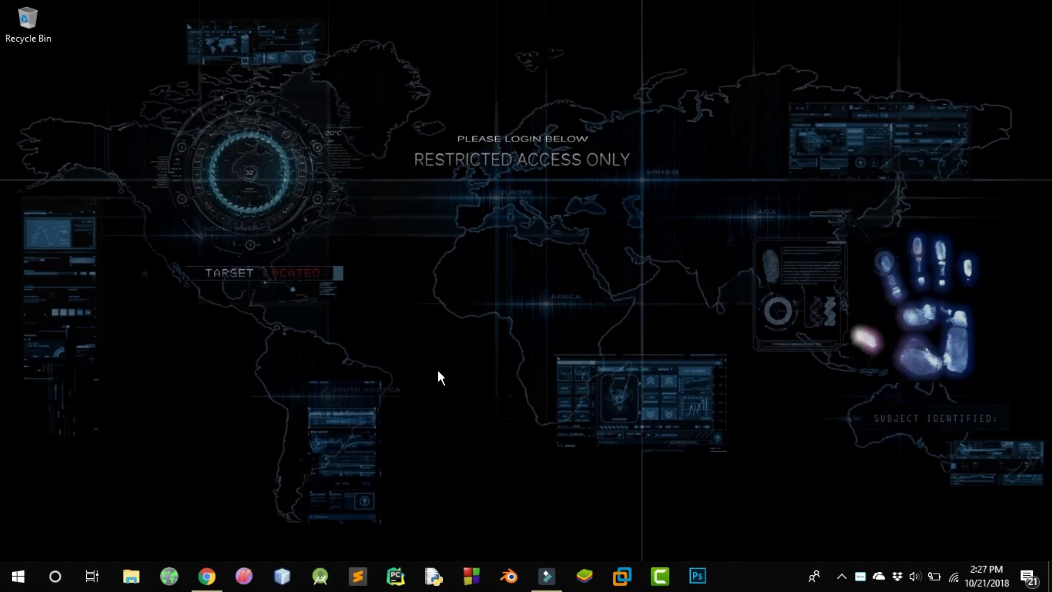
# Download the latest auto-update Bitminter client from the Bitminter site in Chrome and keep the flagged file.
pyautogui.click(206, 575)
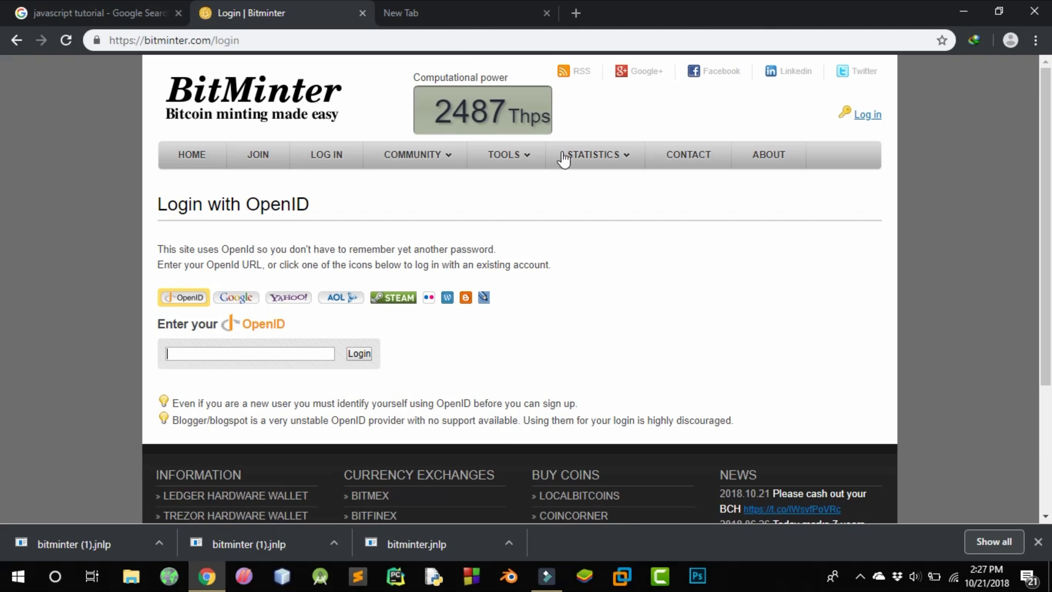
pyautogui.moveTo(537, 163)
pyautogui.moveTo(541, 193)
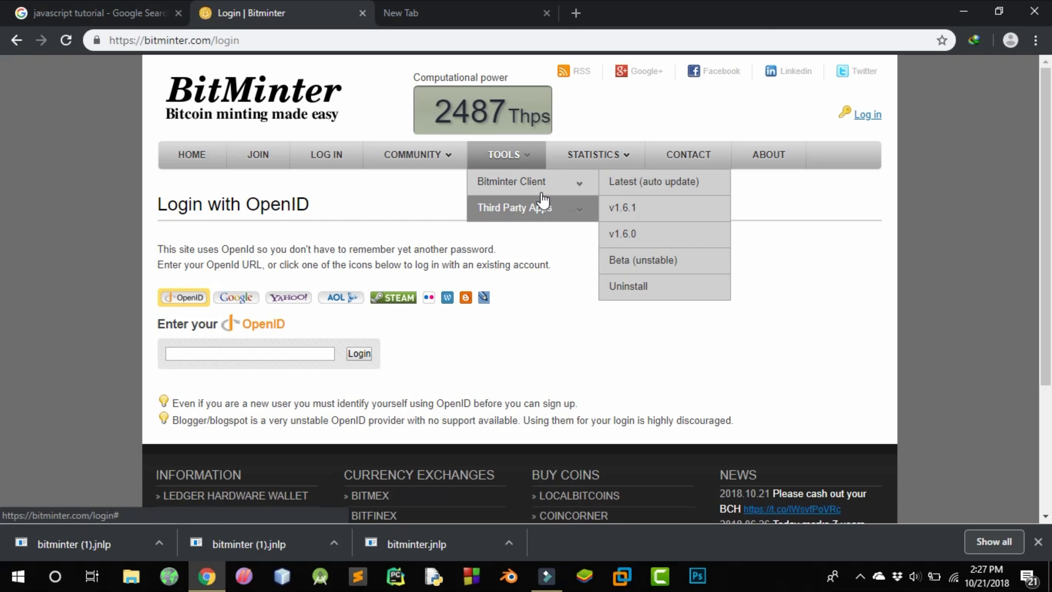
pyautogui.click(634, 184)
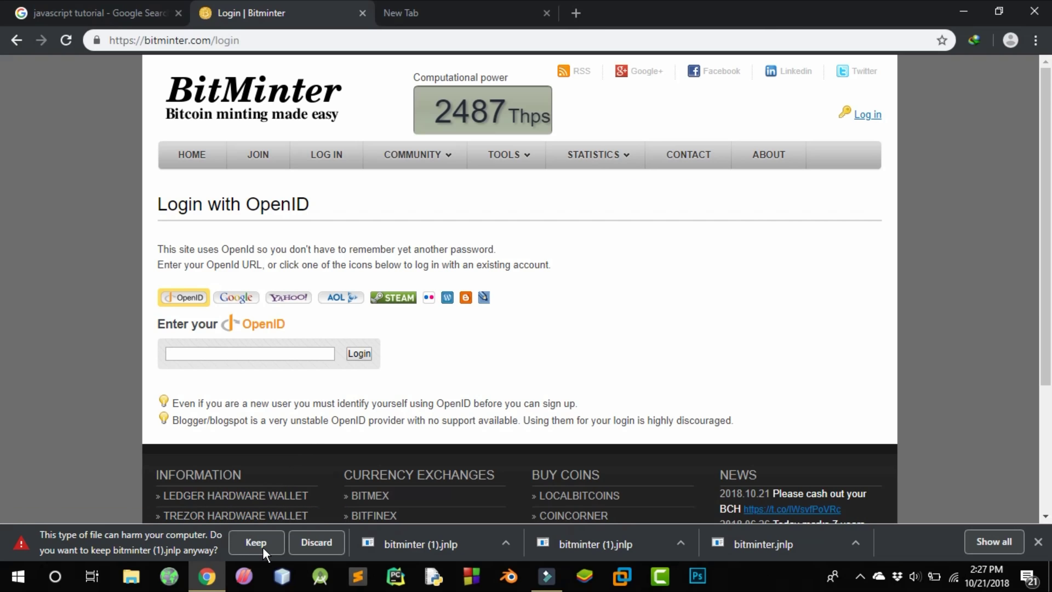
pyautogui.click(279, 534)
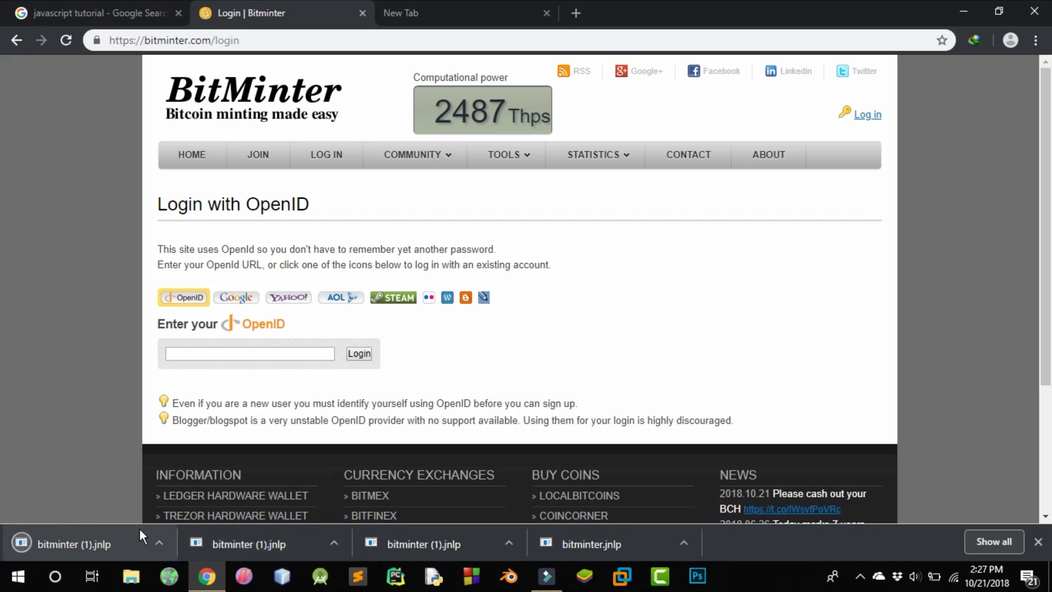
# Try to launch the downloaded bitminter (1).jnlp and minimize the browser while it starts.
pyautogui.click(340, 536)
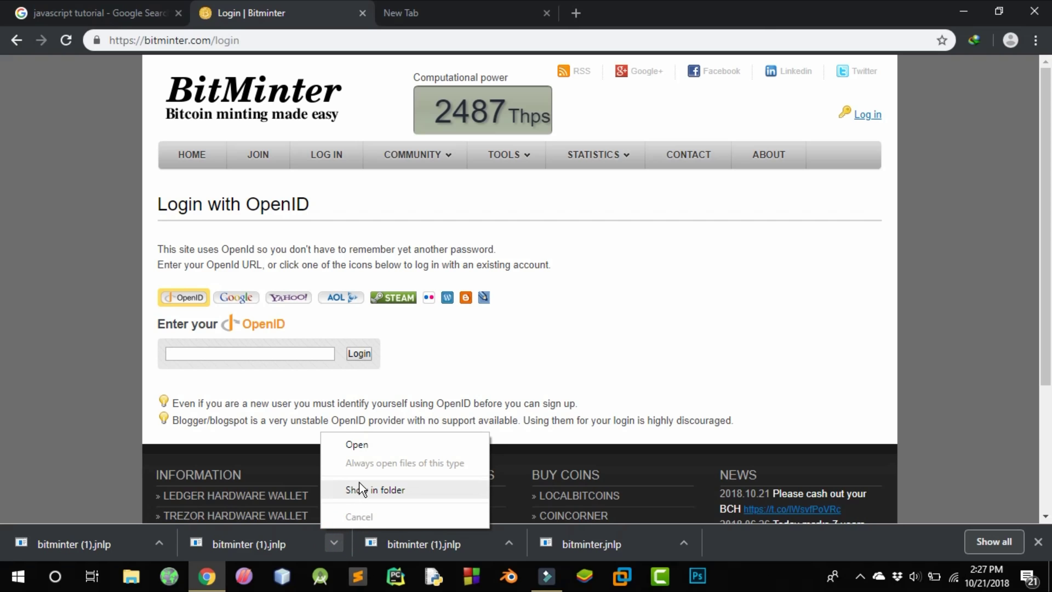
pyautogui.click(381, 445)
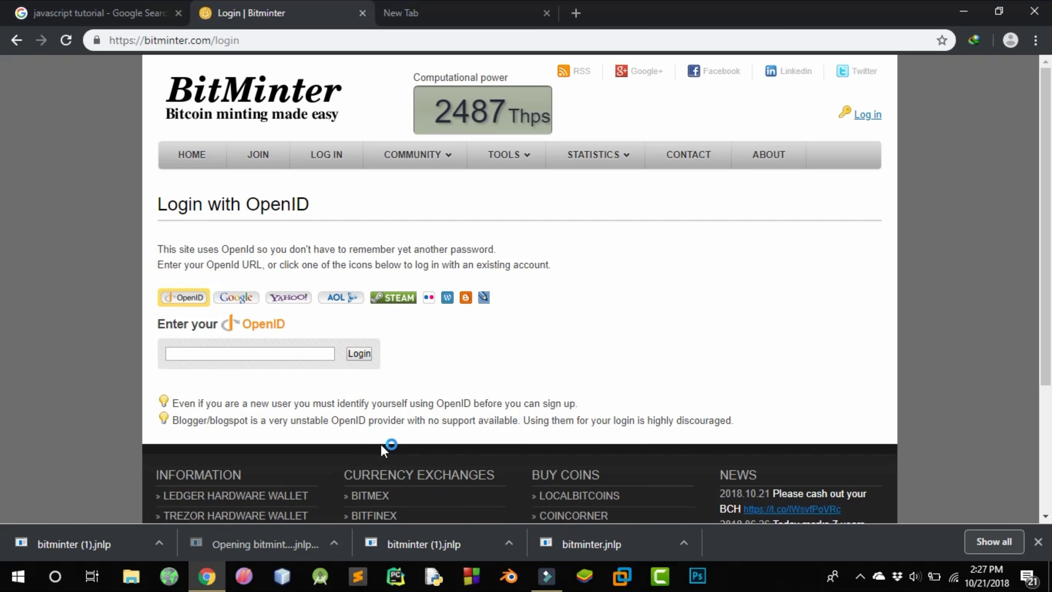
pyautogui.click(962, 12)
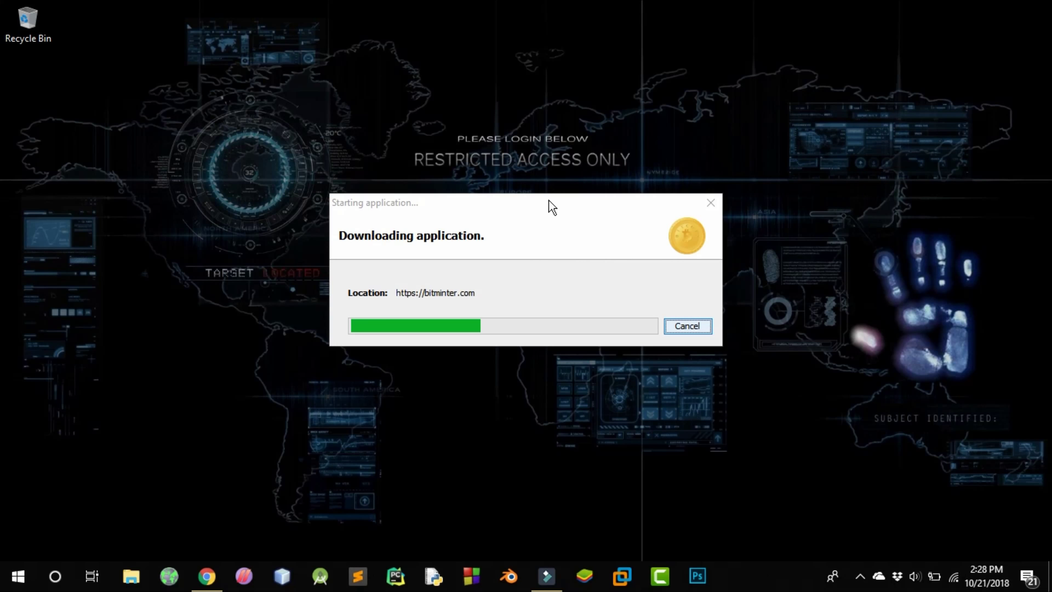
pyautogui.moveTo(548, 200); pyautogui.dragTo(490, 144)
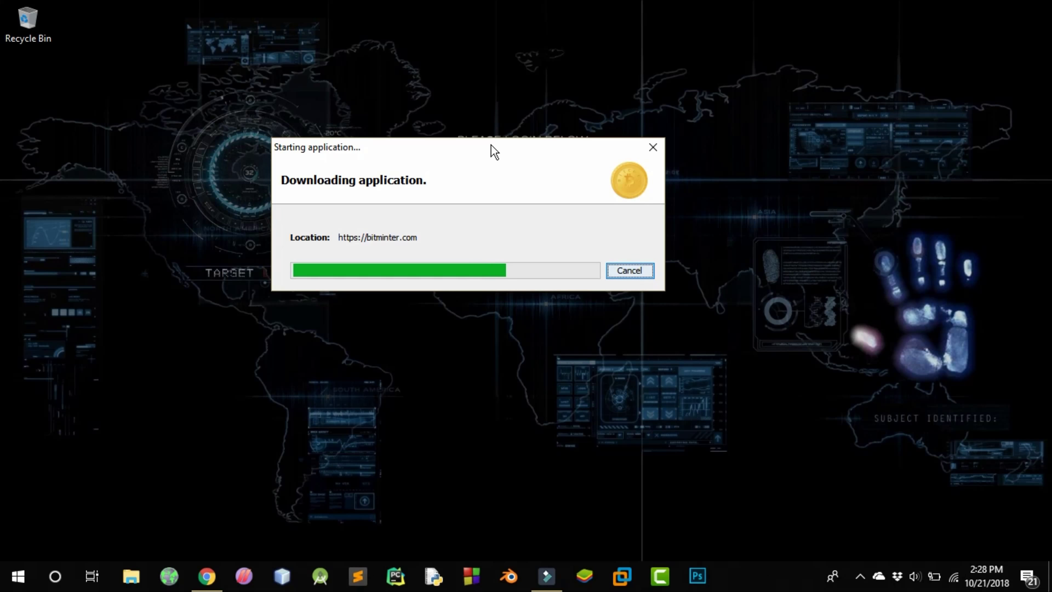
pyautogui.click(490, 145)
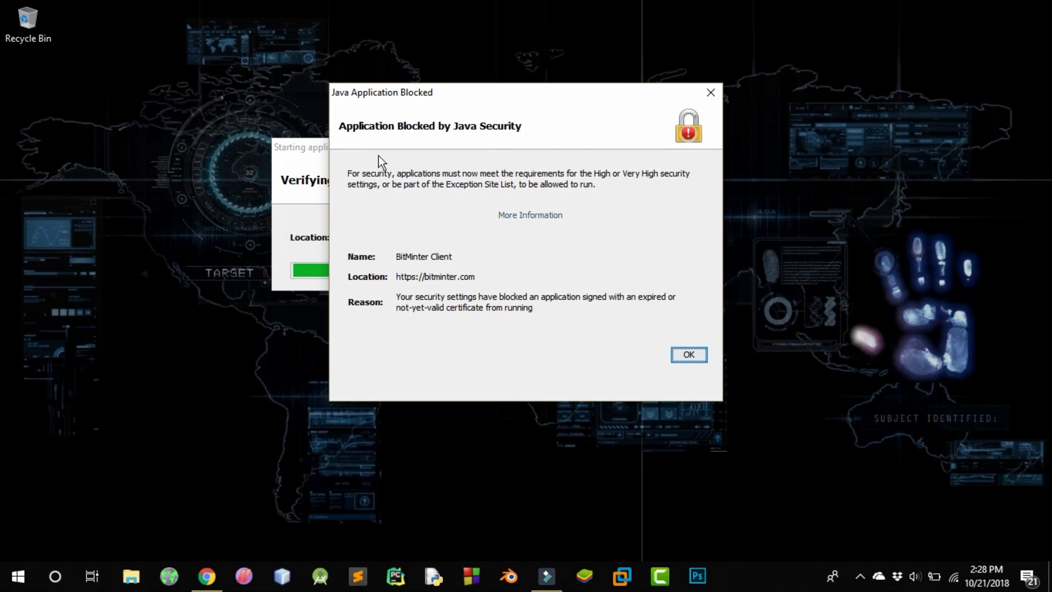
pyautogui.moveTo(363, 95); pyautogui.dragTo(418, 137)
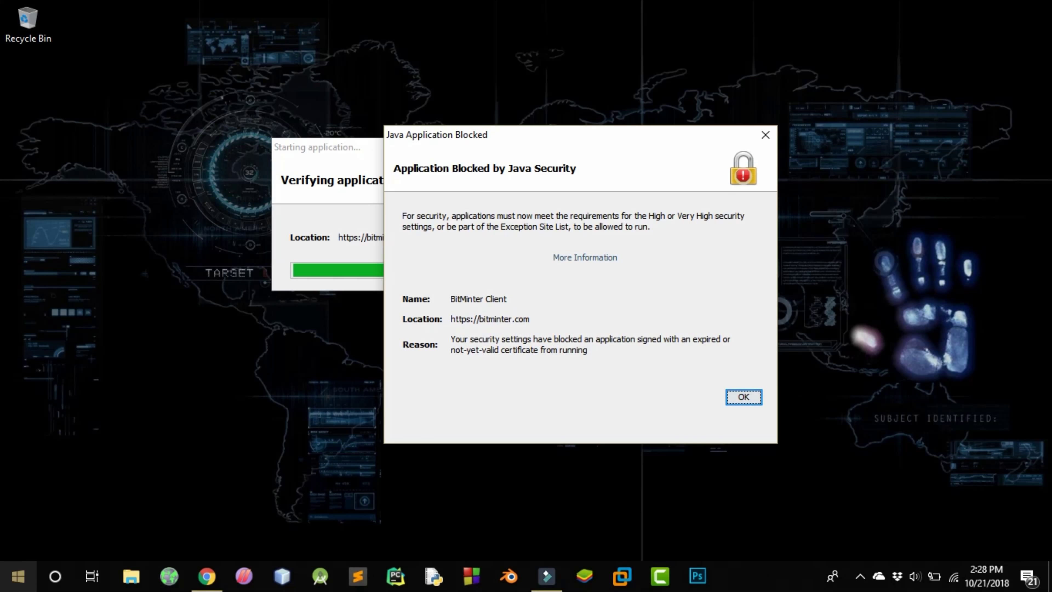
# Open the Java configuration's security settings, arranging its window beside the blocked-application message.
pyautogui.click(18, 576)
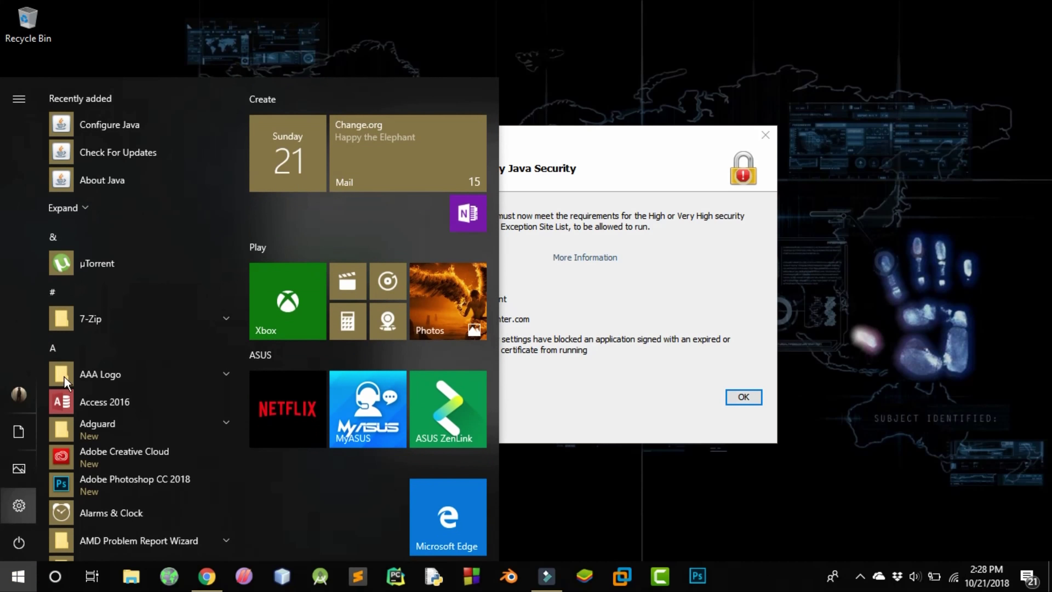
pyautogui.click(147, 132)
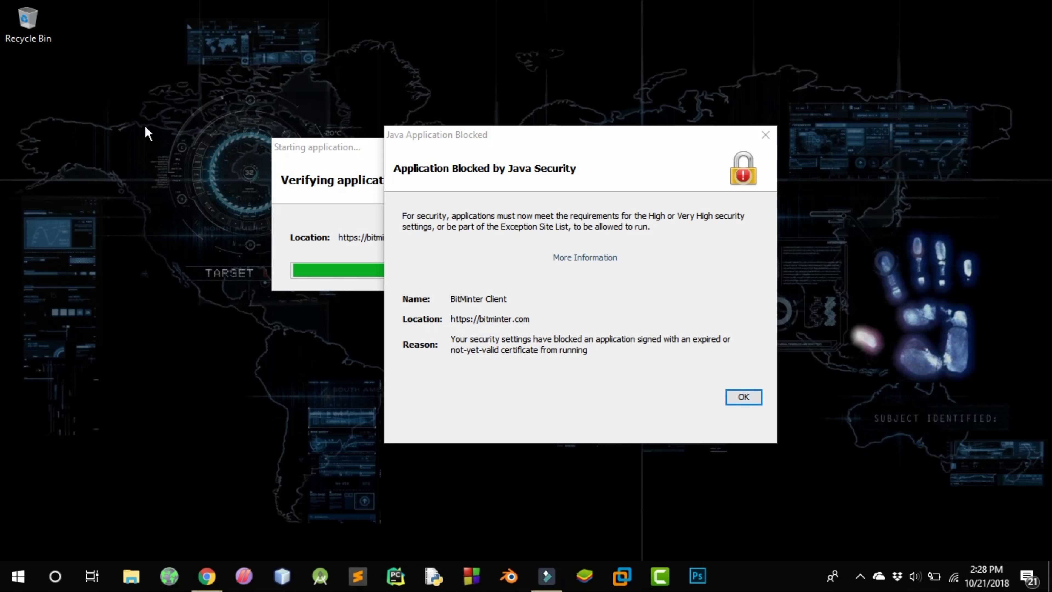
pyautogui.moveTo(434, 138); pyautogui.dragTo(626, 102)
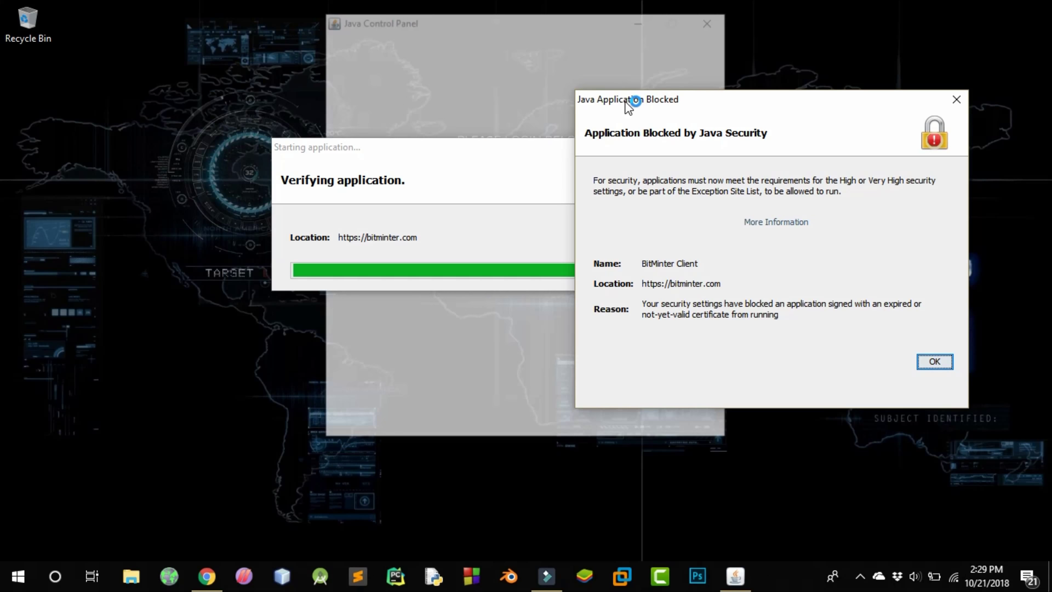
pyautogui.click(540, 24)
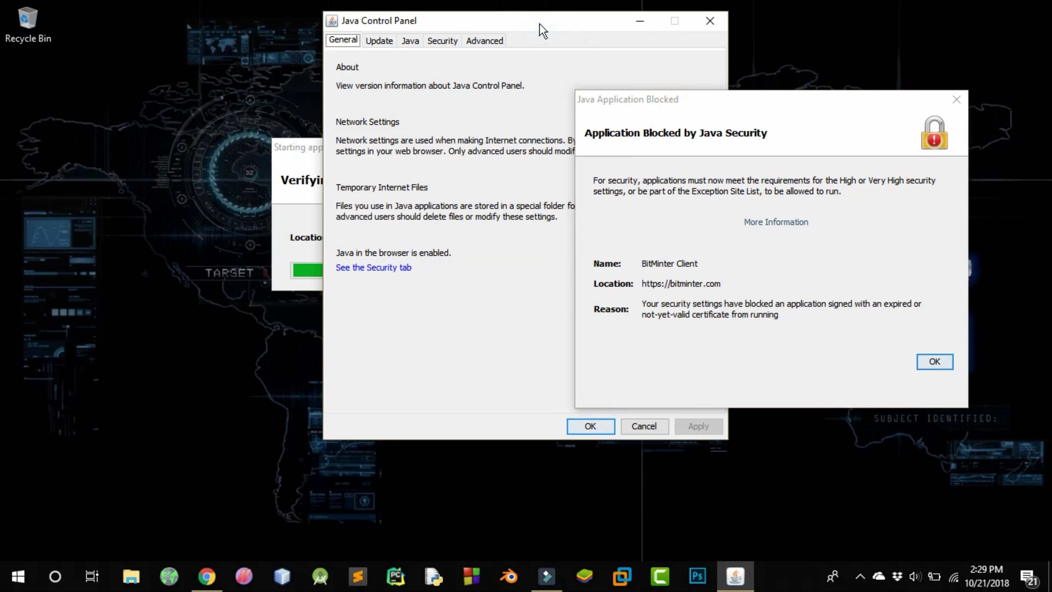
pyautogui.moveTo(442, 22); pyautogui.dragTo(263, 45)
pyautogui.click(232, 66)
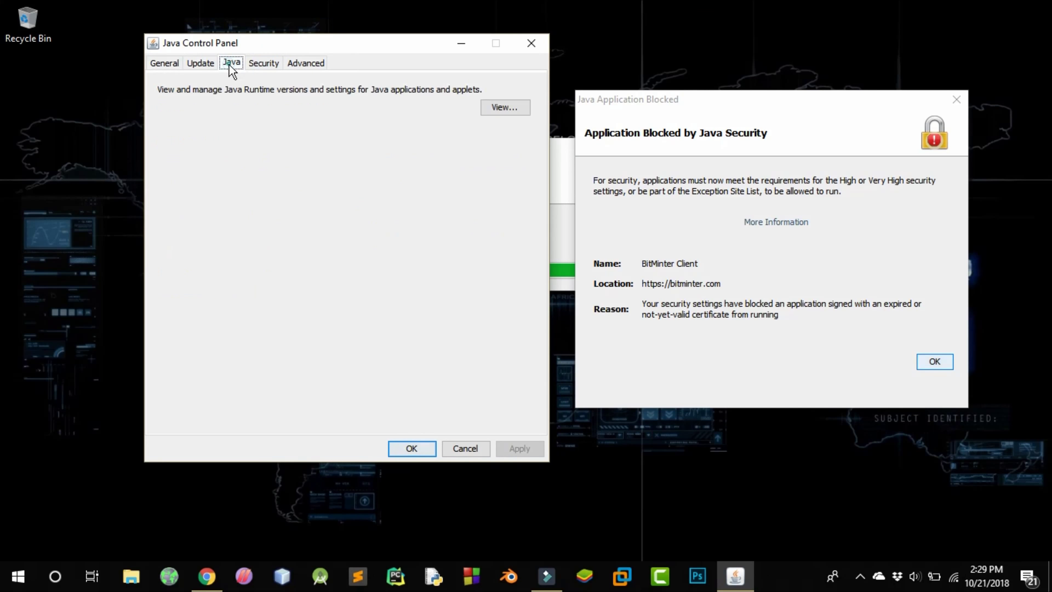
pyautogui.click(255, 64)
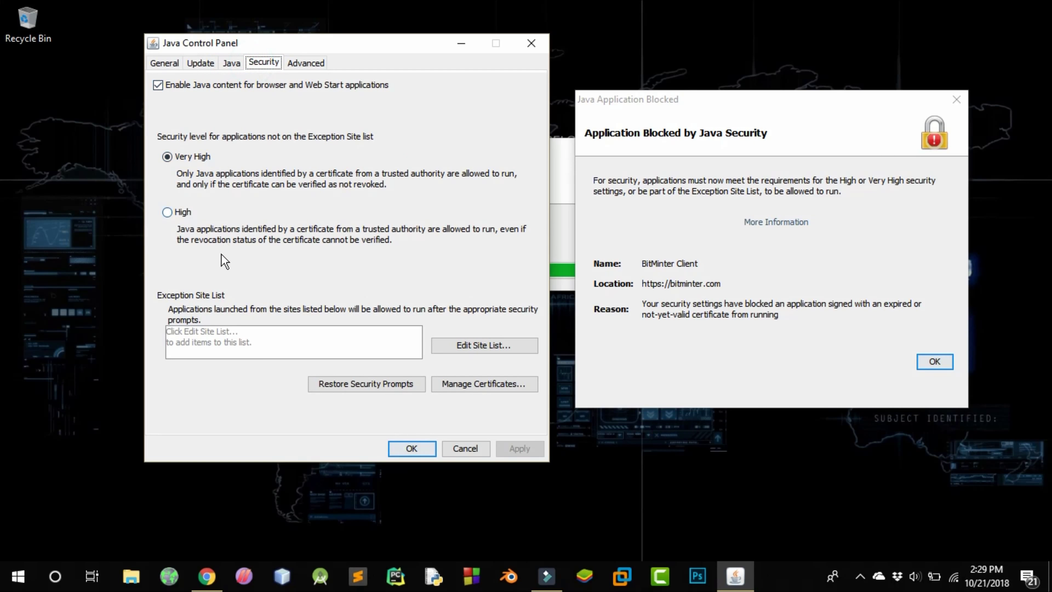
pyautogui.click(483, 346)
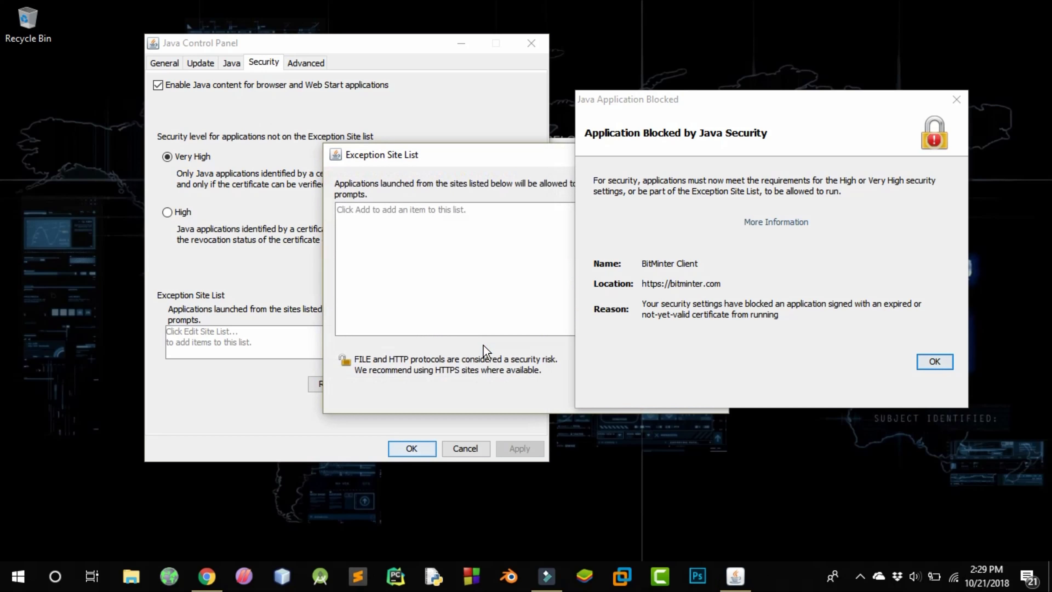
pyautogui.moveTo(470, 156); pyautogui.dragTo(229, 159)
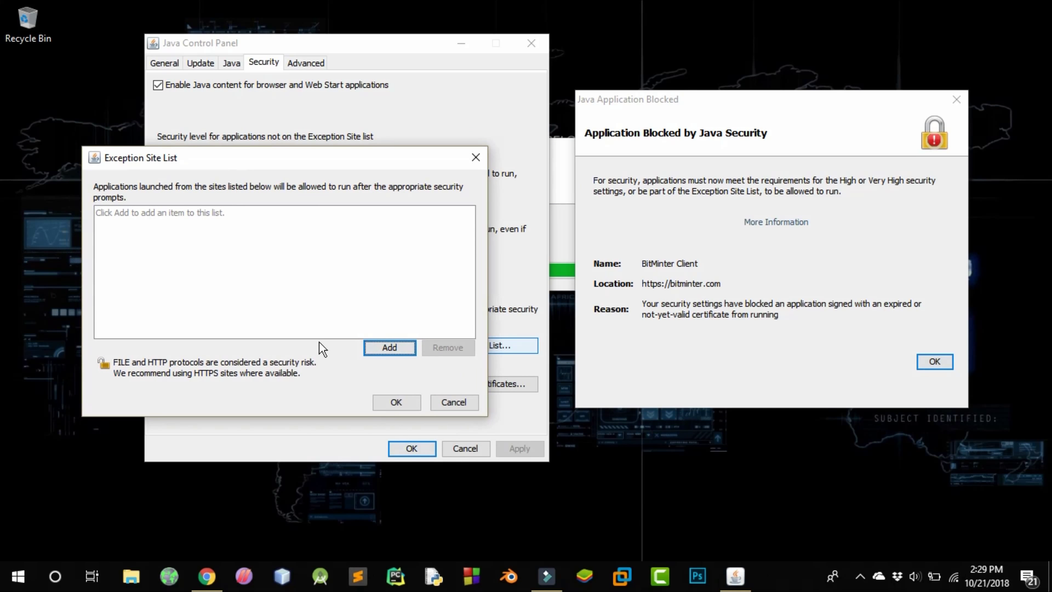
pyautogui.click(372, 347)
pyautogui.click(270, 232)
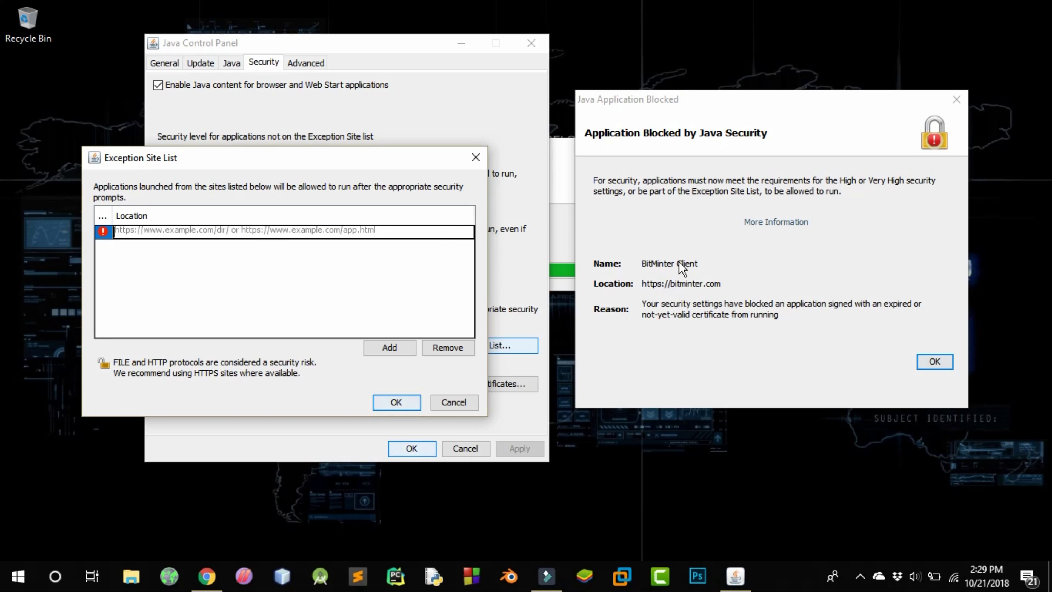
pyautogui.click(396, 236)
pyautogui.write('https;')
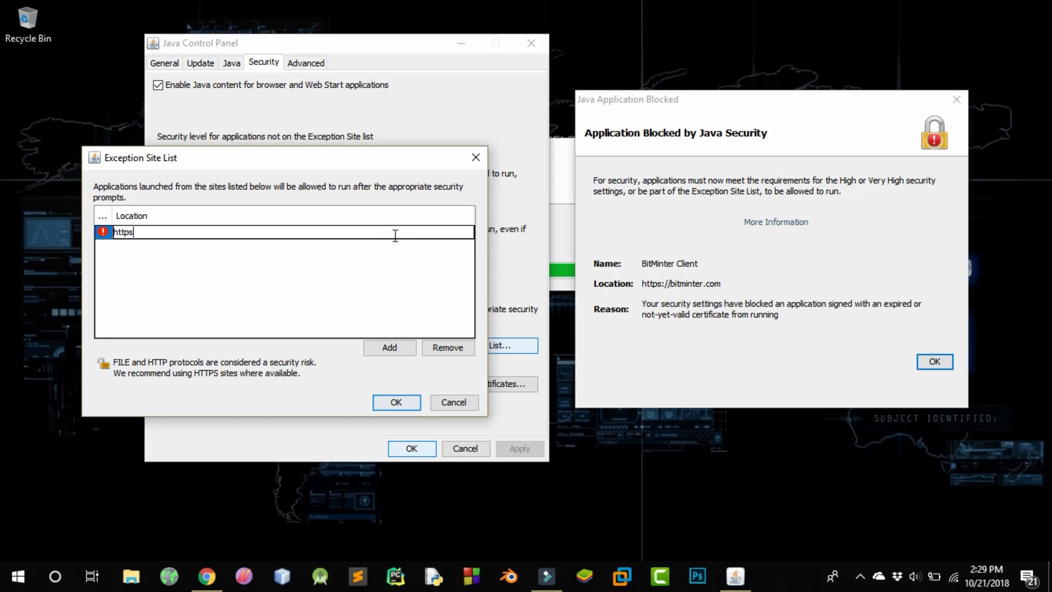
pyautogui.press('BackSpace')
pyautogui.write(':/')
pyautogui.write('/bl')
pyautogui.write('t')
pyautogui.write('min')
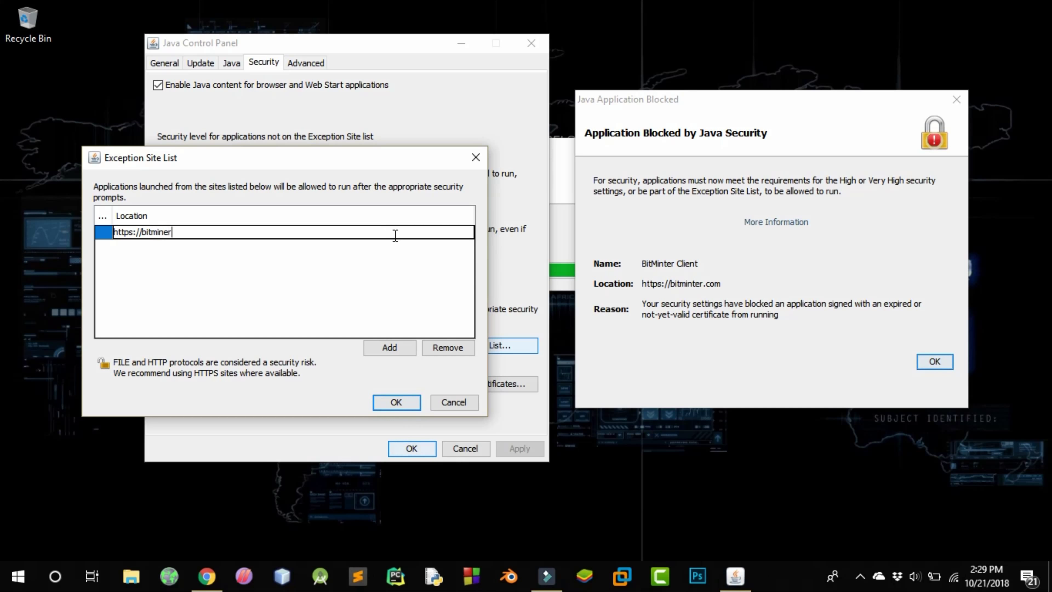
pyautogui.write('ter.com')
pyautogui.click(380, 350)
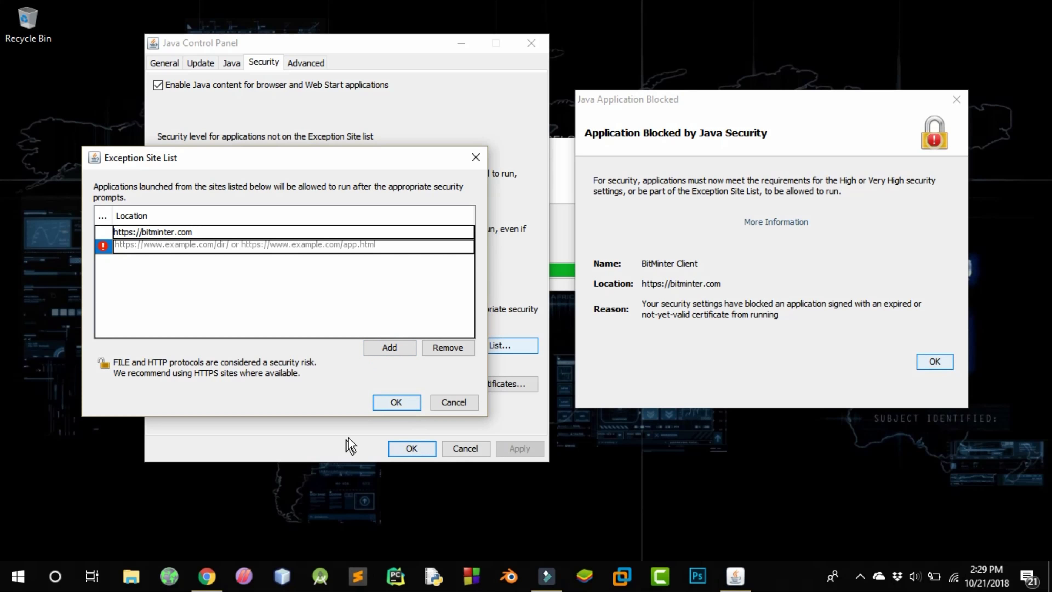
# Save the exception list and Java settings, and dismiss the blocked-application message.
pyautogui.click(396, 402)
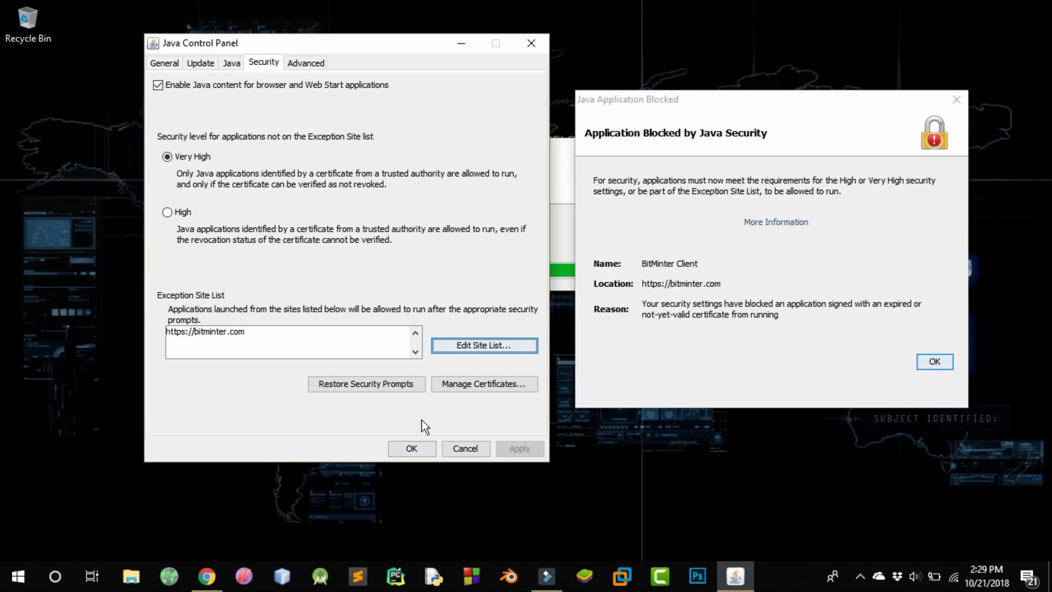
pyautogui.click(417, 451)
pyautogui.click(403, 442)
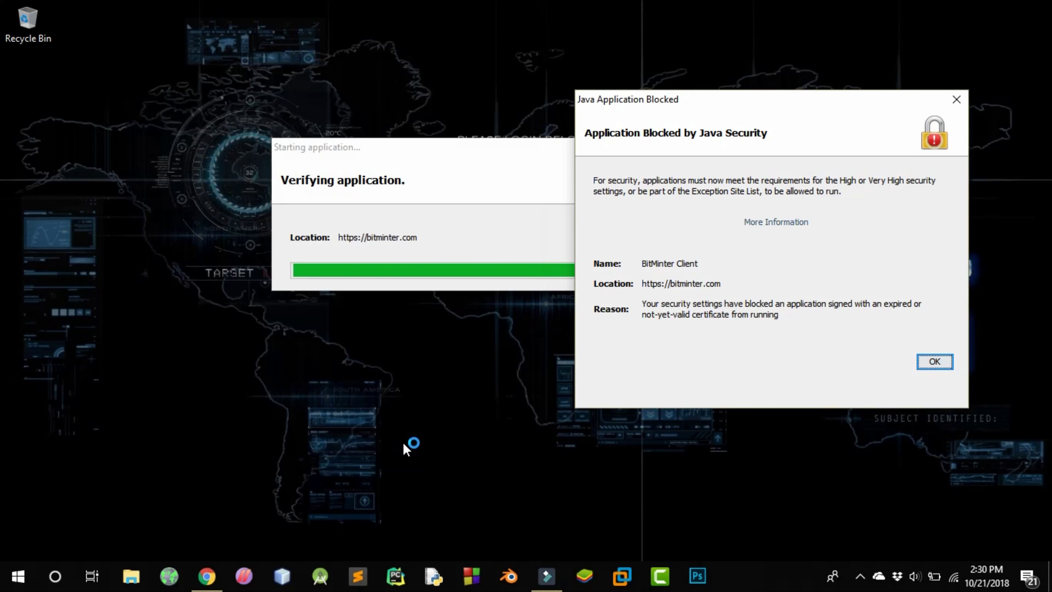
pyautogui.click(928, 367)
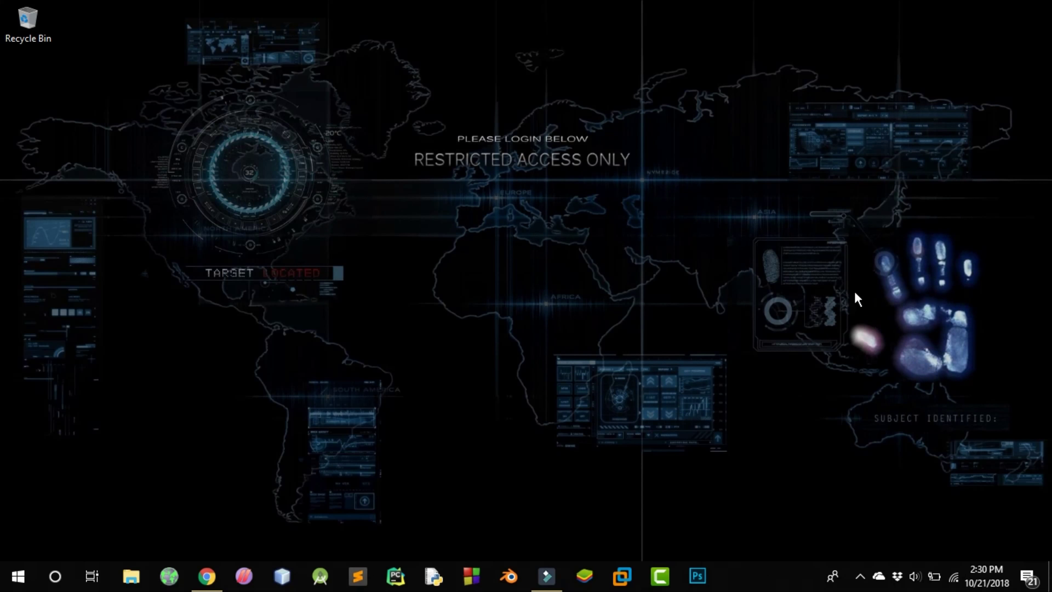
# Show the download history in Chrome and close the spare empty tab.
pyautogui.click(209, 578)
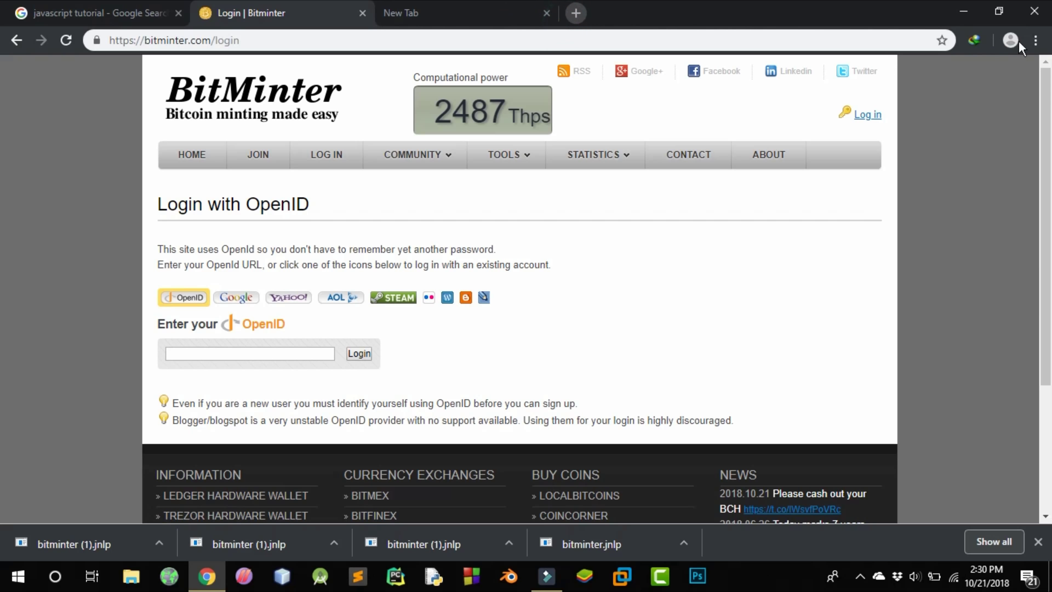
pyautogui.click(1036, 41)
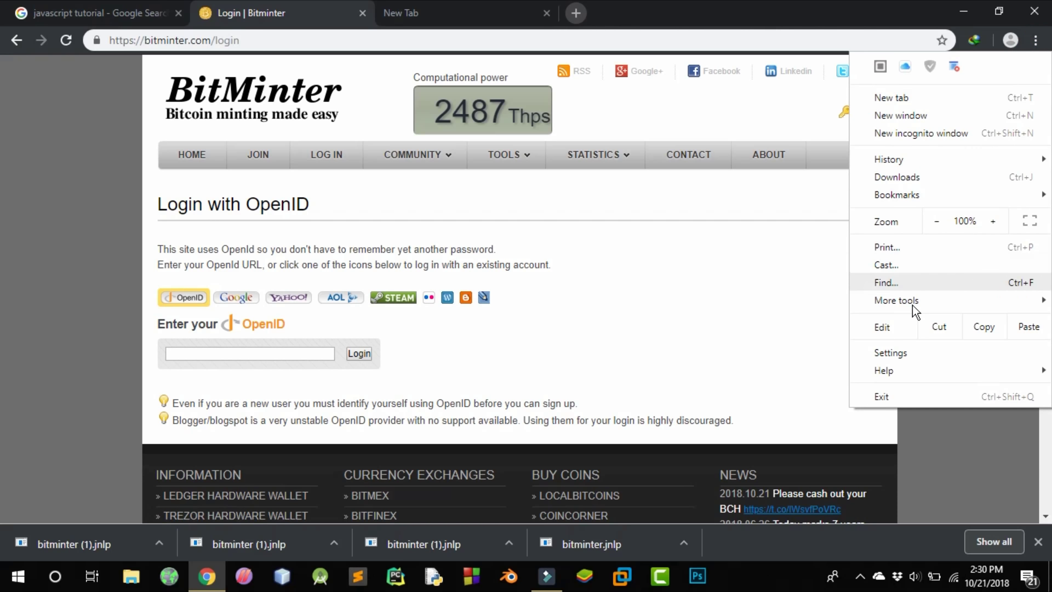
pyautogui.hotkey('ctrl', 't')
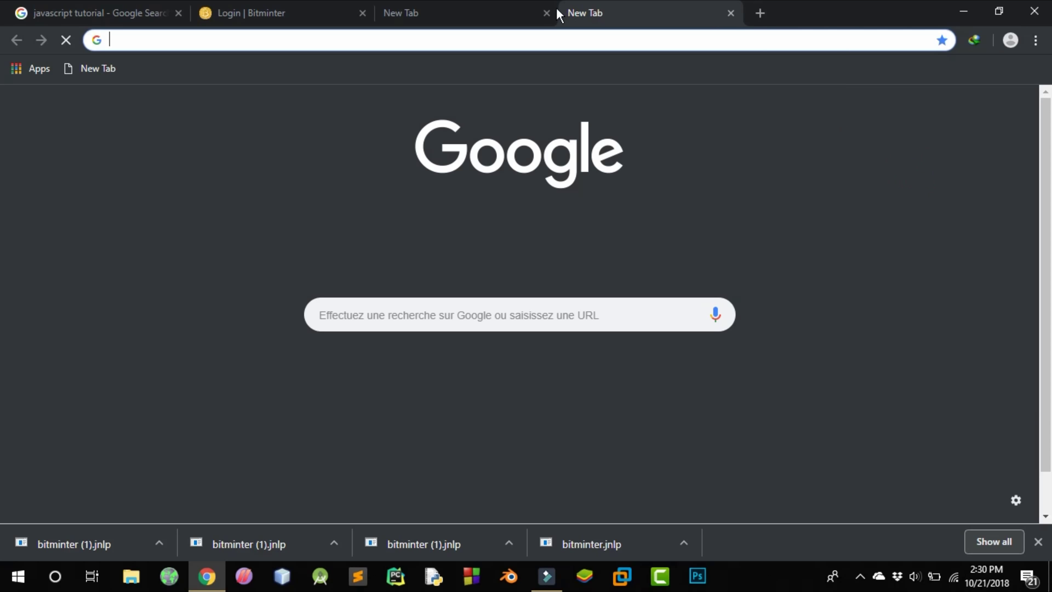
pyautogui.hotkey('ctrl', 'j')
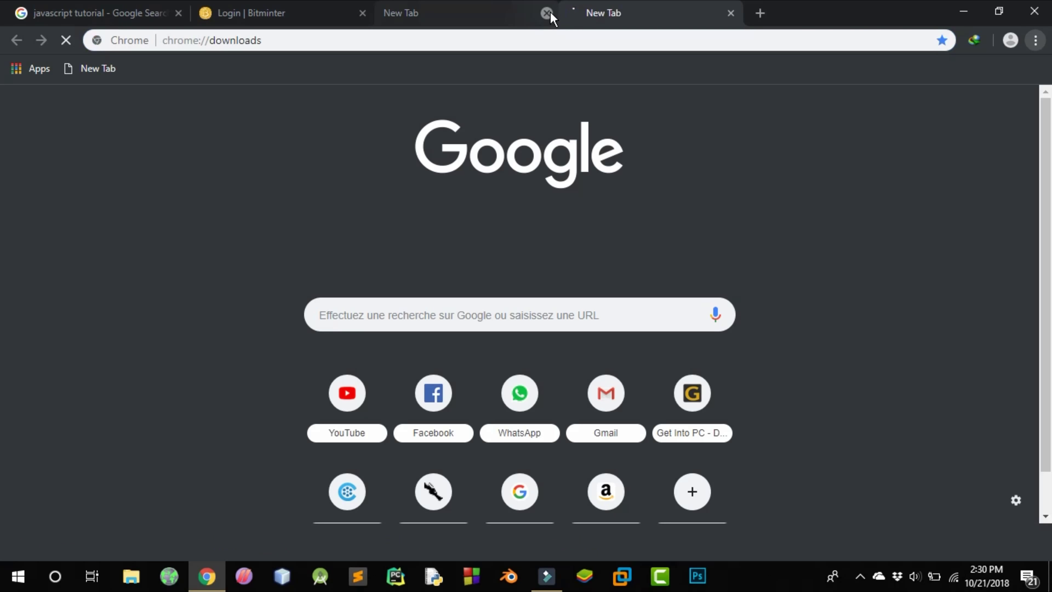
pyautogui.click(547, 13)
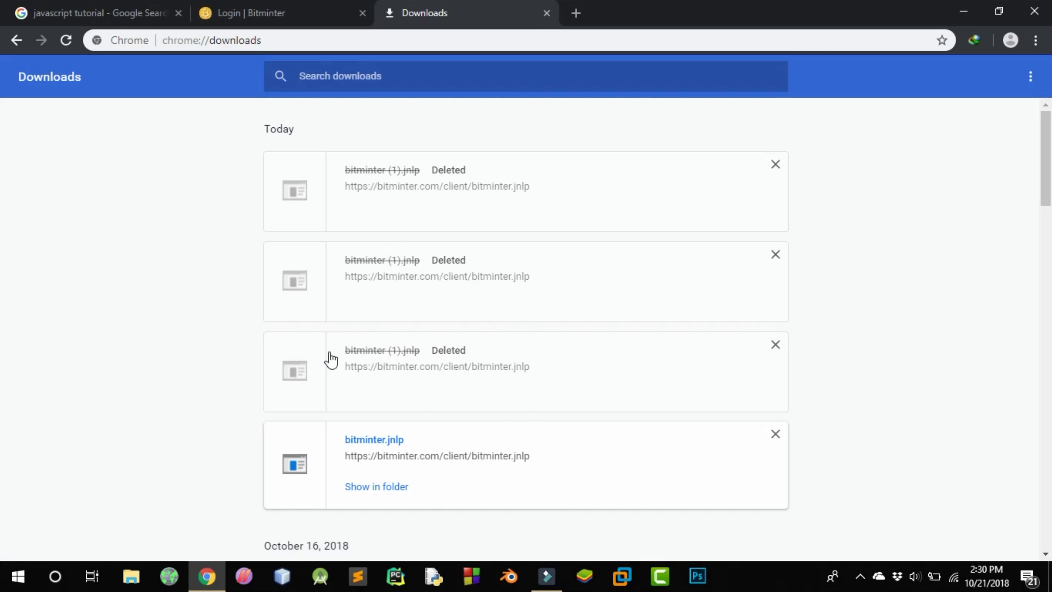
# Remove the three deleted bitminter (1).jnlp entries from the download history.
pyautogui.click(775, 164)
pyautogui.click(775, 165)
pyautogui.click(775, 164)
# Launch the downloaded bitminter.jnlp from its folder, then minimize the folder and browser windows.
pyautogui.click(378, 218)
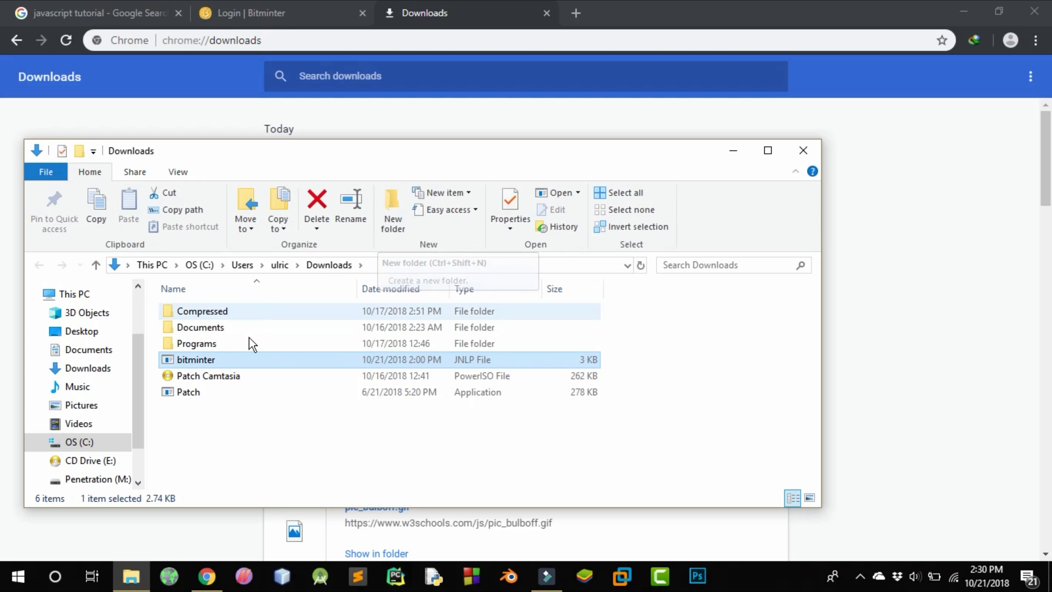
pyautogui.doubleClick(197, 361)
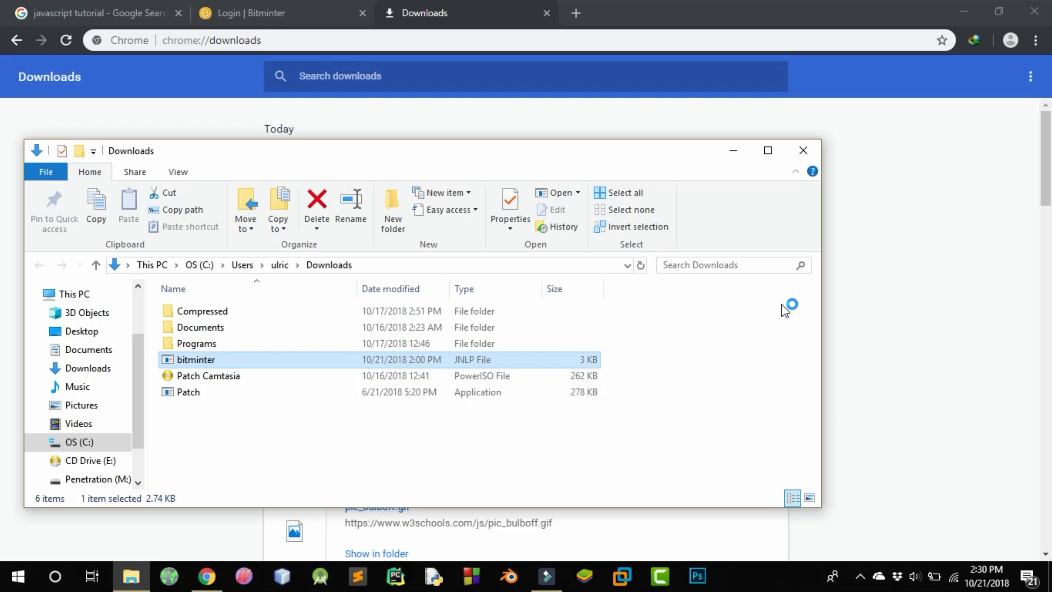
pyautogui.click(734, 151)
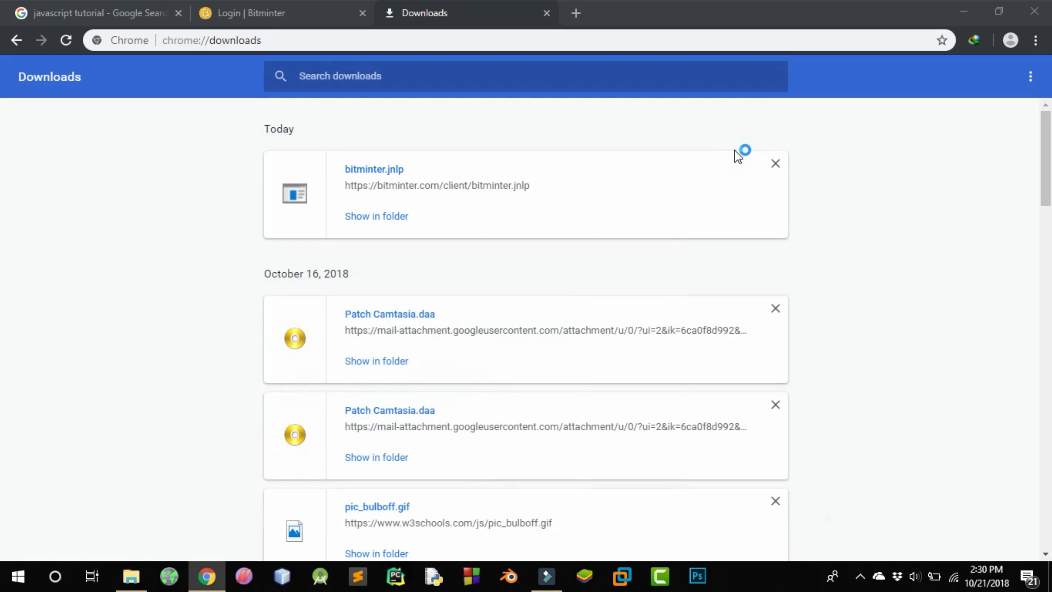
pyautogui.click(963, 12)
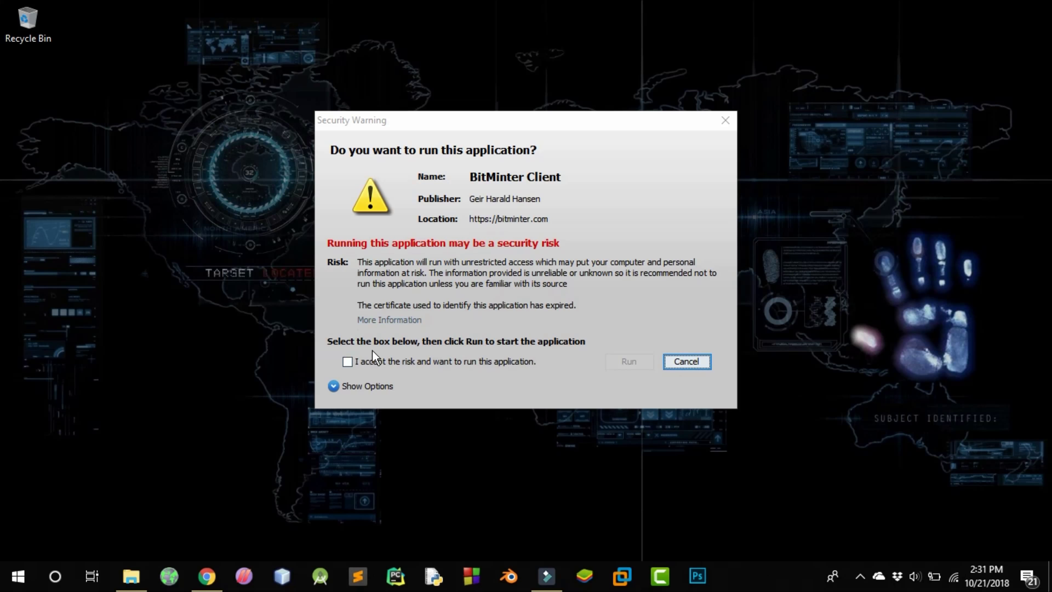
# Accept the security risk, run the BitMinter Client, and check the hidden system tray icons.
pyautogui.click(352, 362)
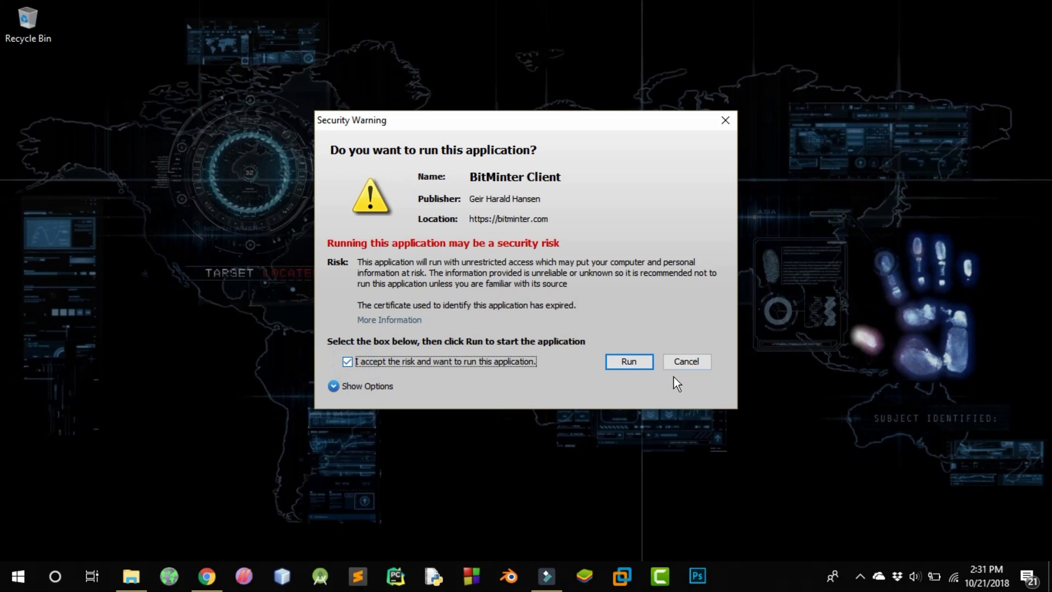
pyautogui.click(623, 365)
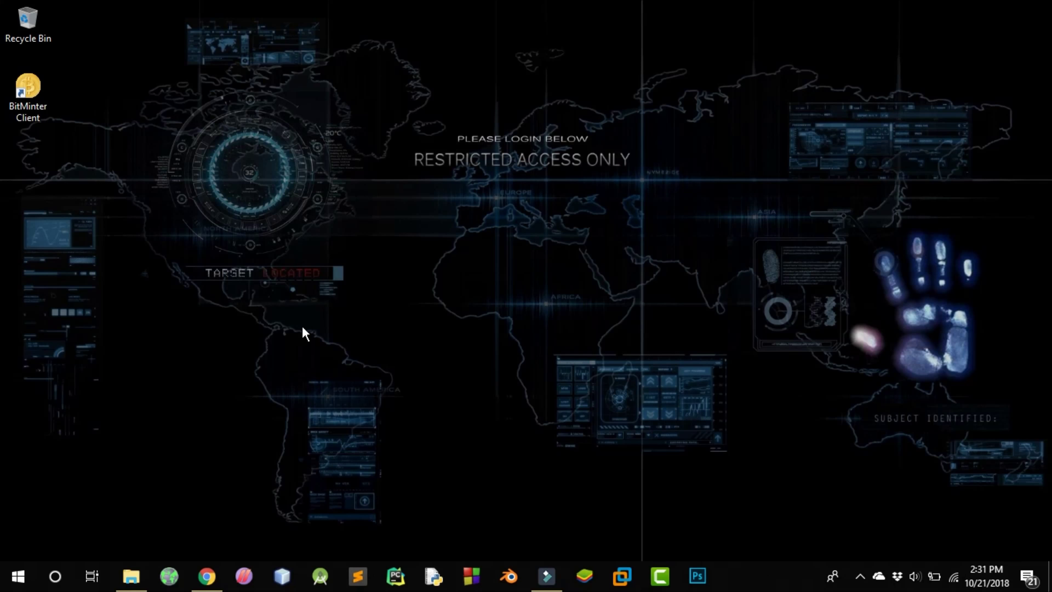
pyautogui.click(860, 576)
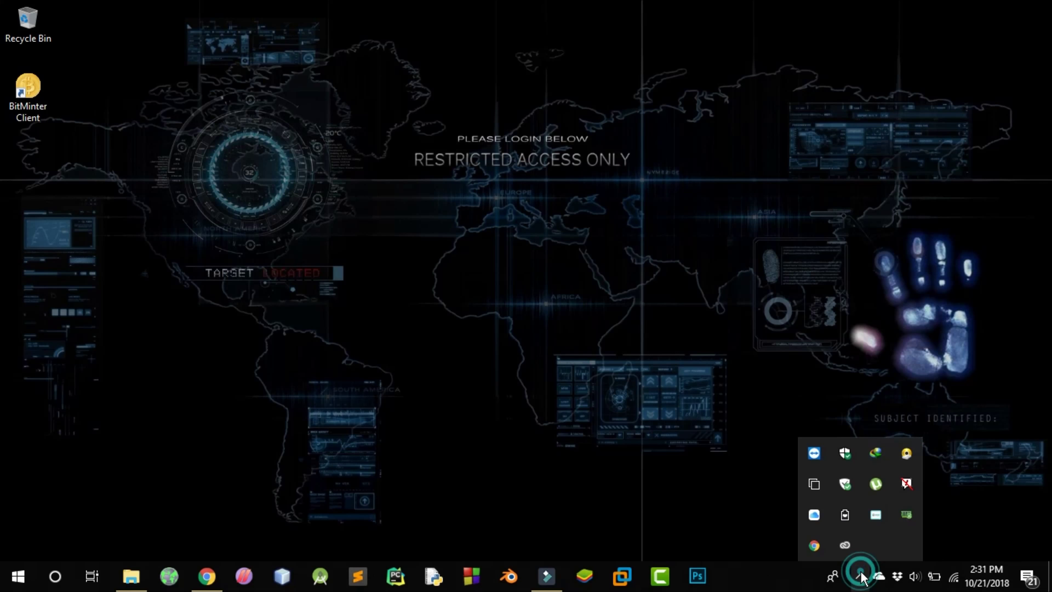
pyautogui.click(861, 576)
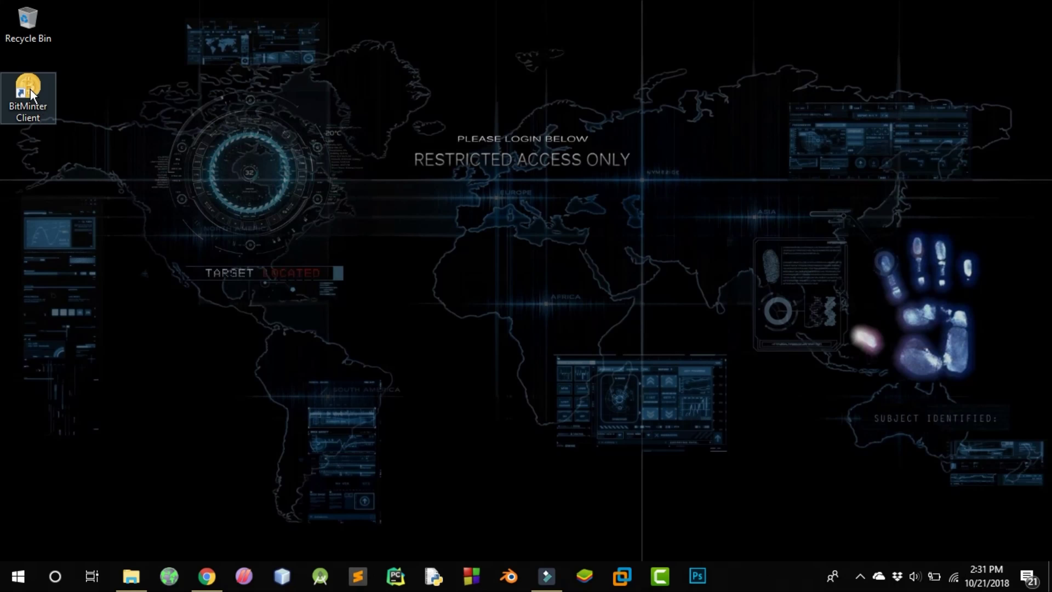
# Open the BitMinter Client from its desktop shortcut and start the mining engine.
pyautogui.click(36, 99)
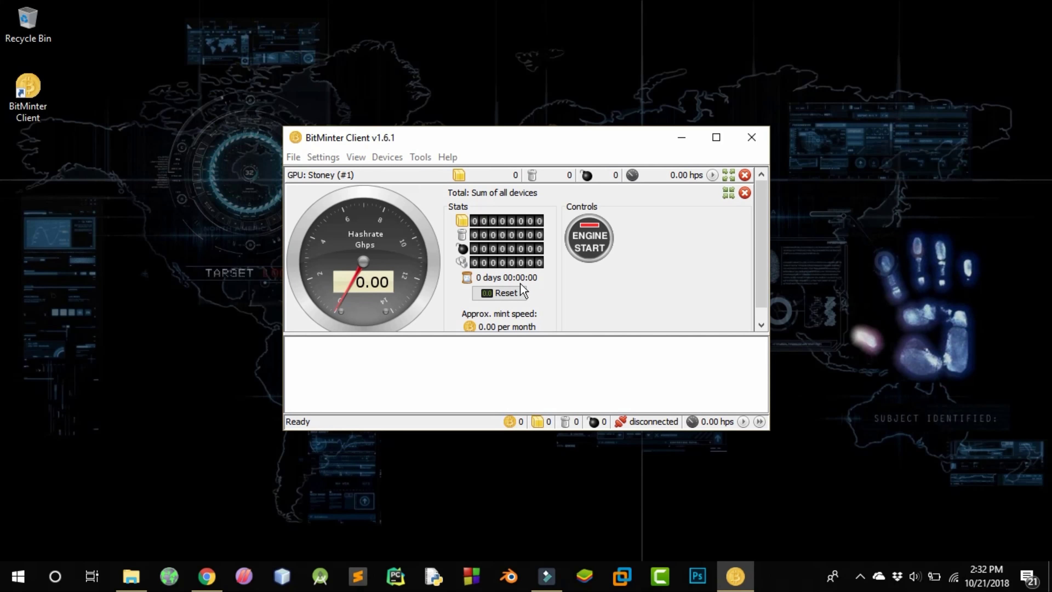
pyautogui.click(232, 373)
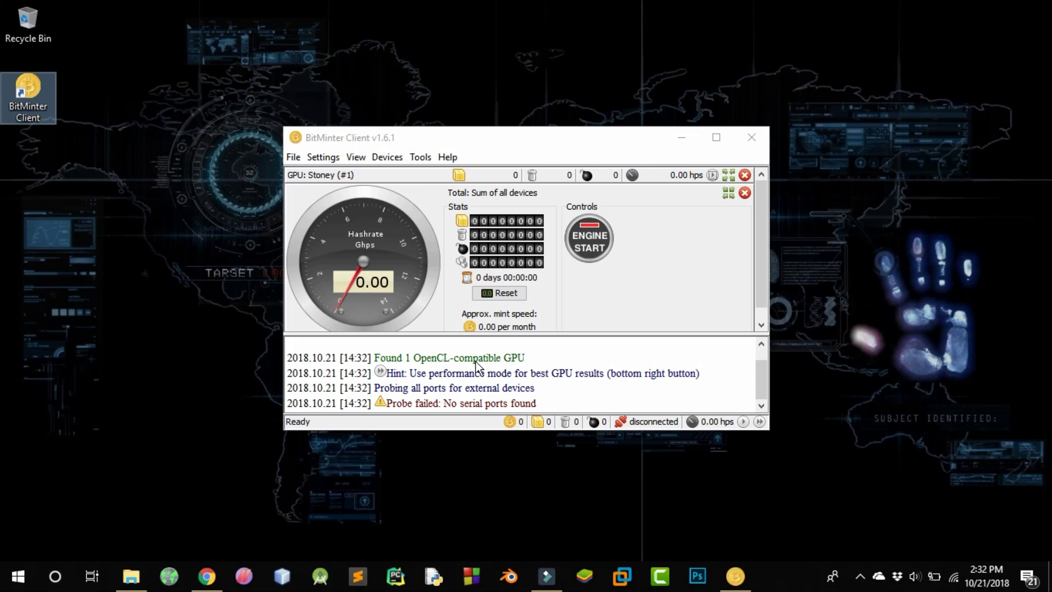
pyautogui.click(434, 363)
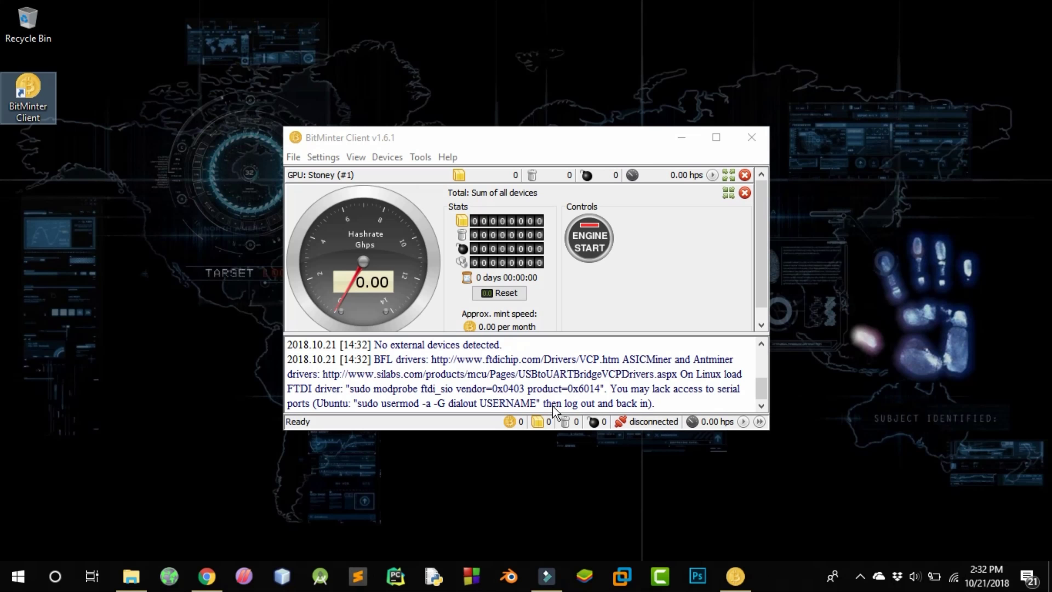
pyautogui.click(594, 250)
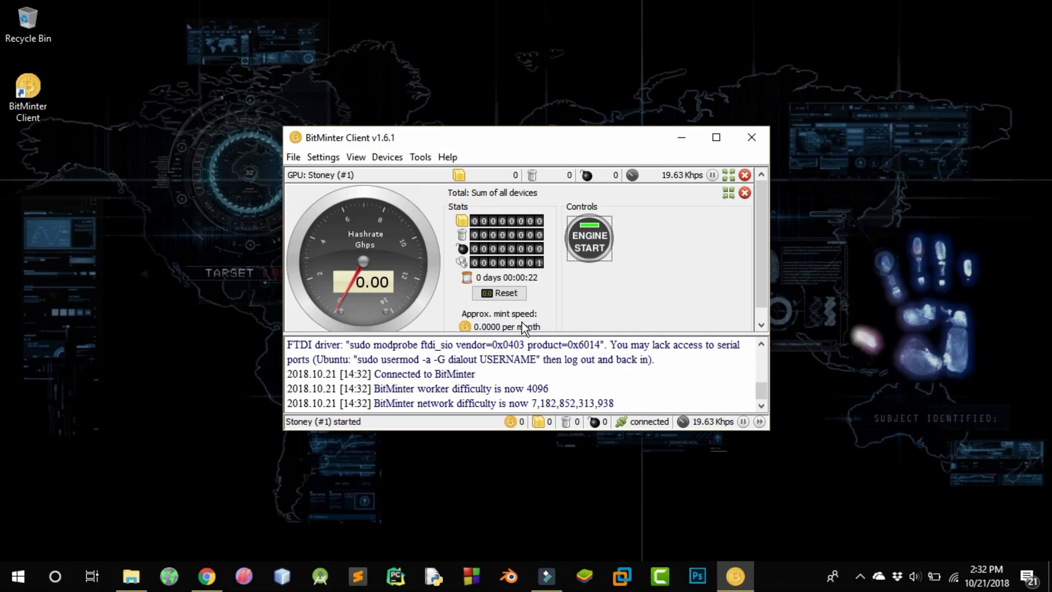
# Check the BitMinter account login settings without changing them, and review the earliest entries in the client log.
pyautogui.click(299, 159)
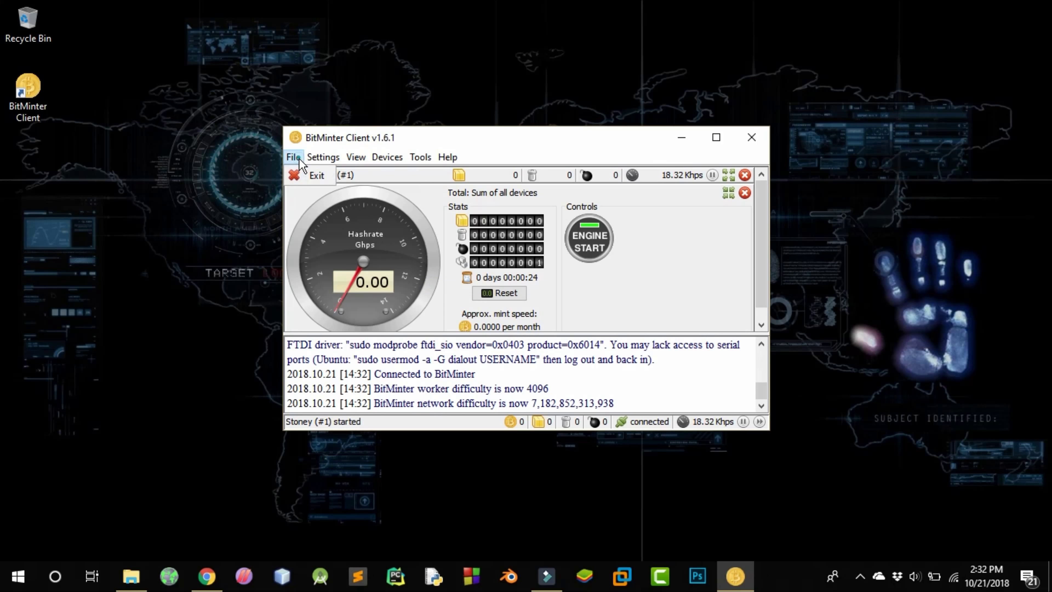
pyautogui.moveTo(321, 161)
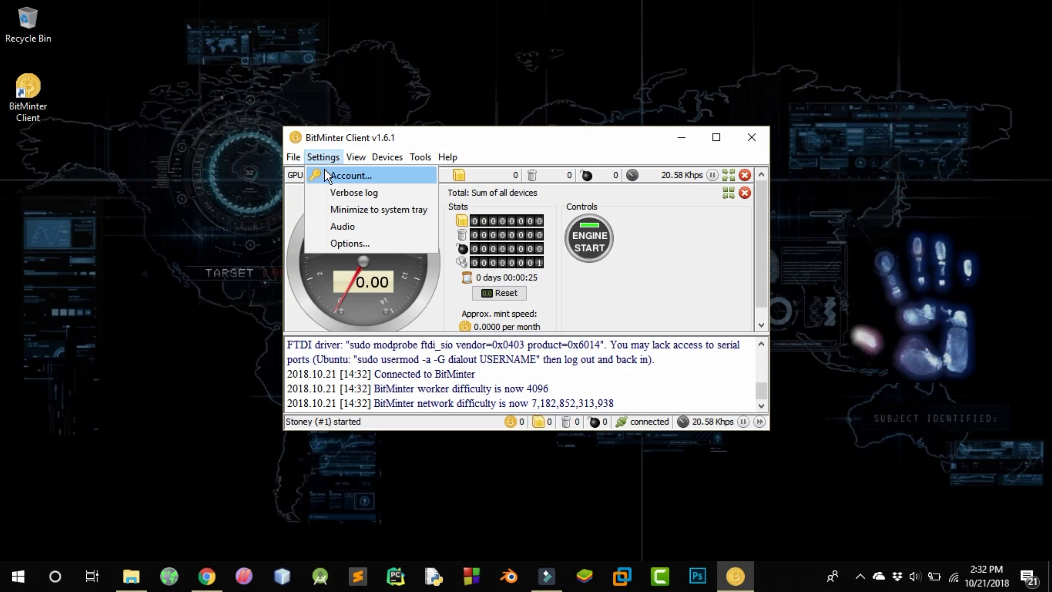
pyautogui.click(327, 177)
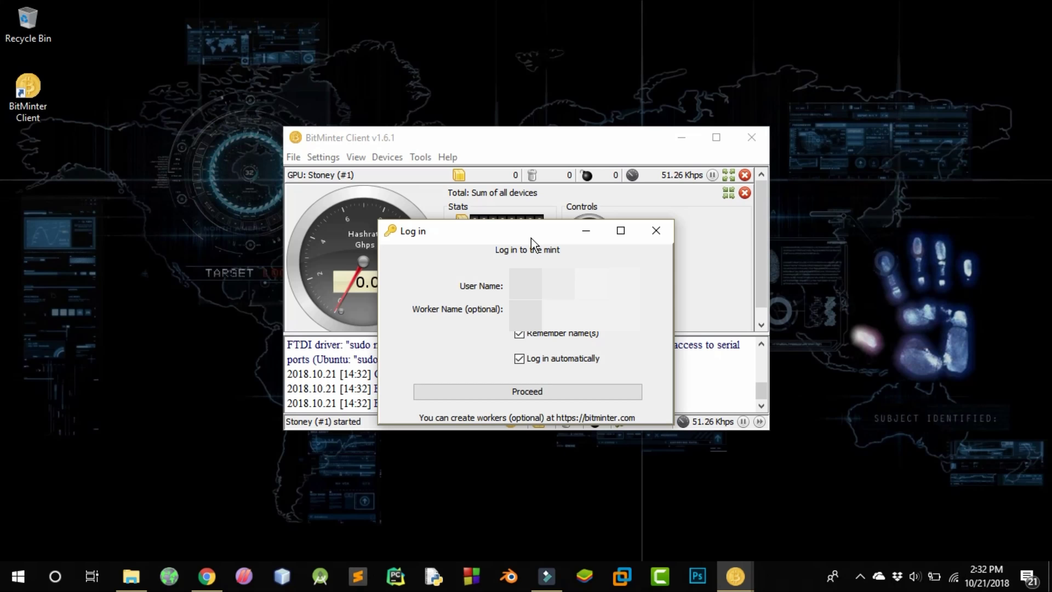
pyautogui.click(658, 236)
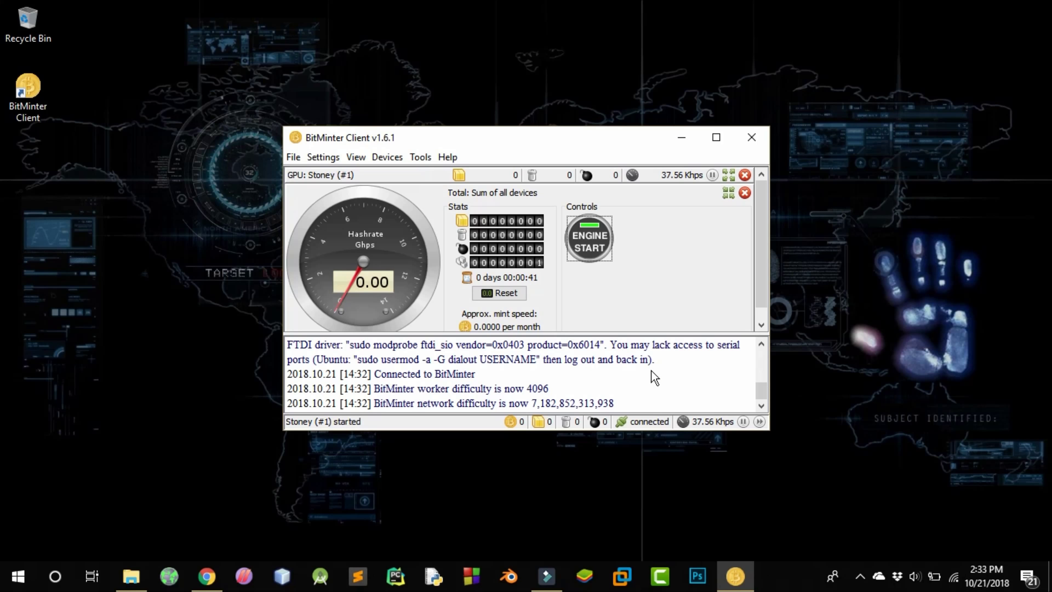
pyautogui.scroll(3, 654, 377)
pyautogui.scroll(3, 652, 370)
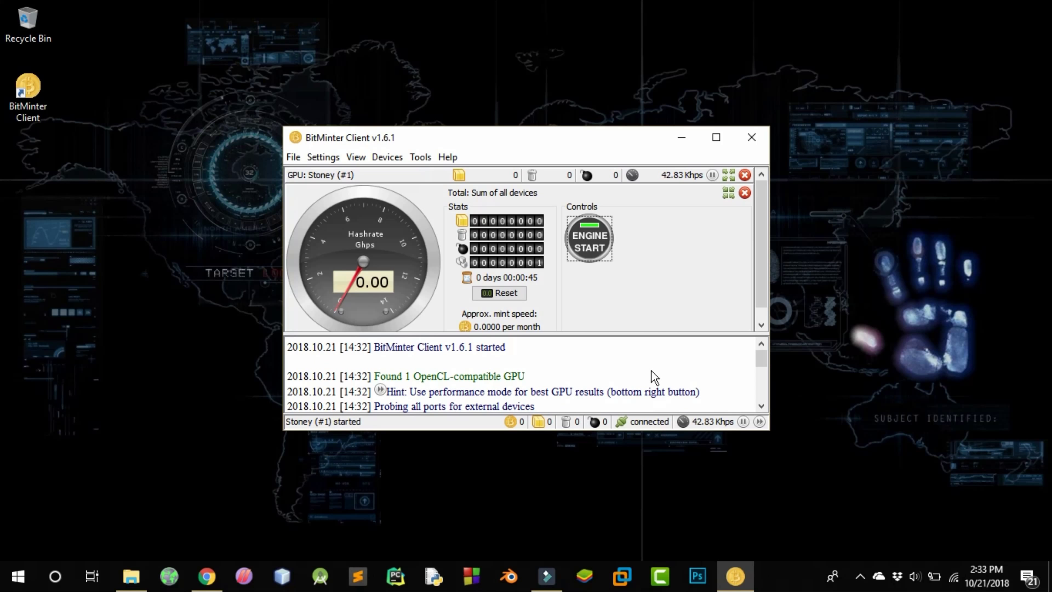
# Stop the mining engine and close the open BitMinter Client windows.
pyautogui.click(584, 249)
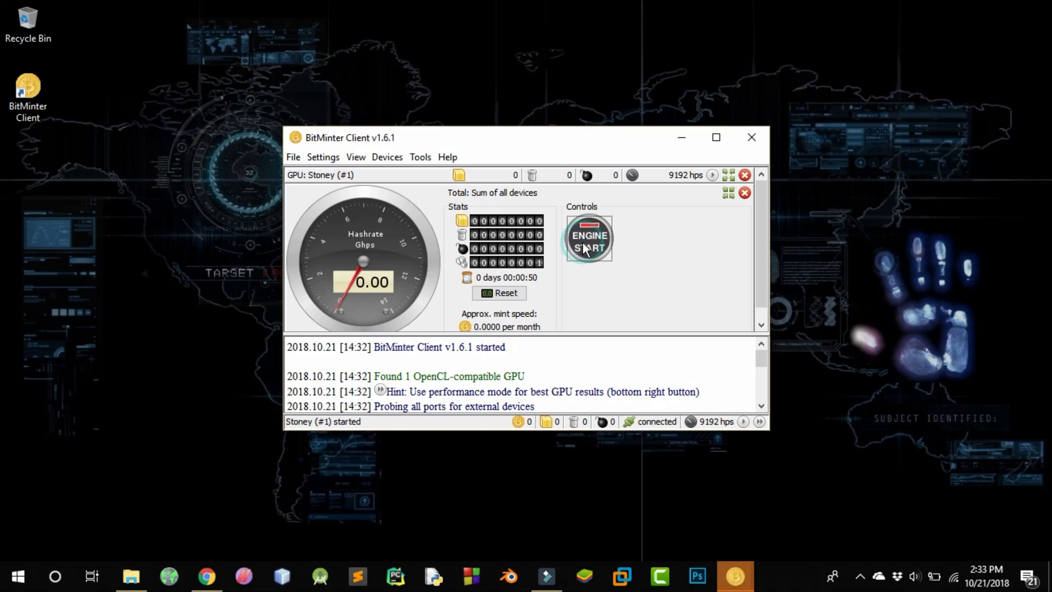
pyautogui.click(761, 143)
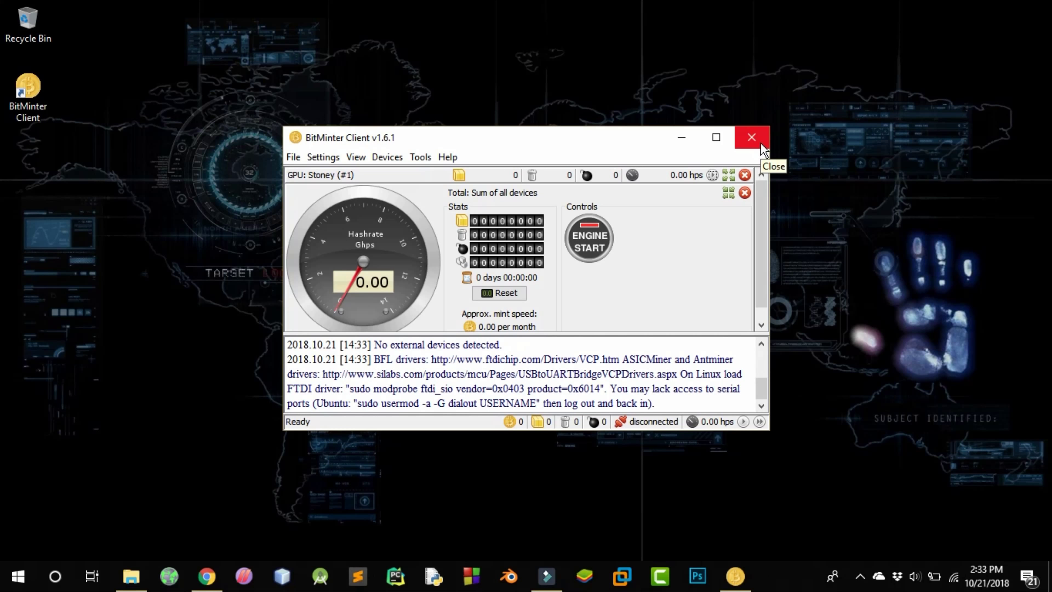
pyautogui.click(761, 143)
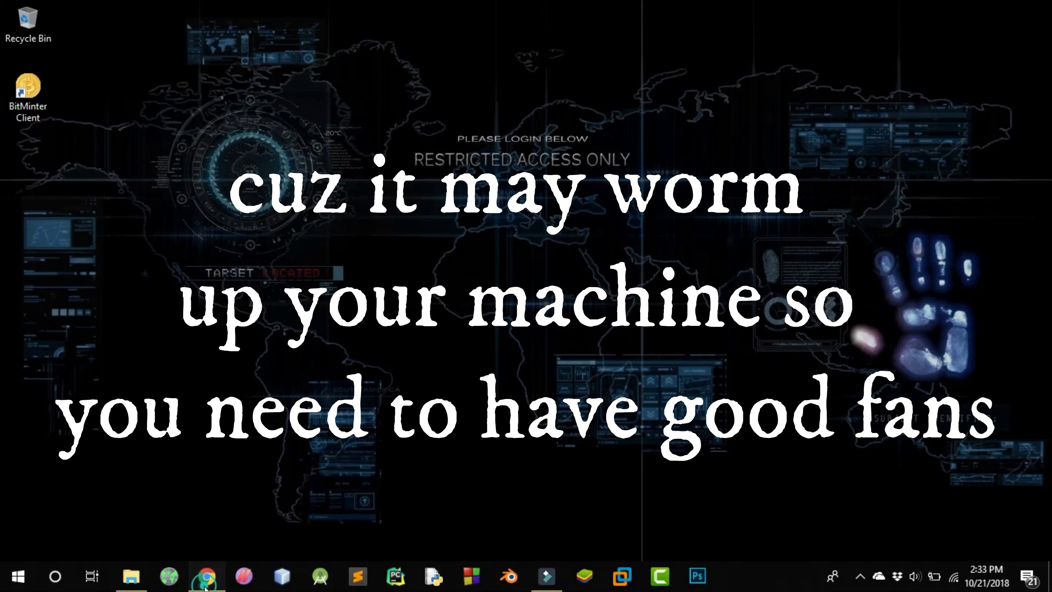
# Switch to Chrome, show the BitMinter login page, and open a new tab.
pyautogui.click(207, 576)
pyautogui.click(323, 15)
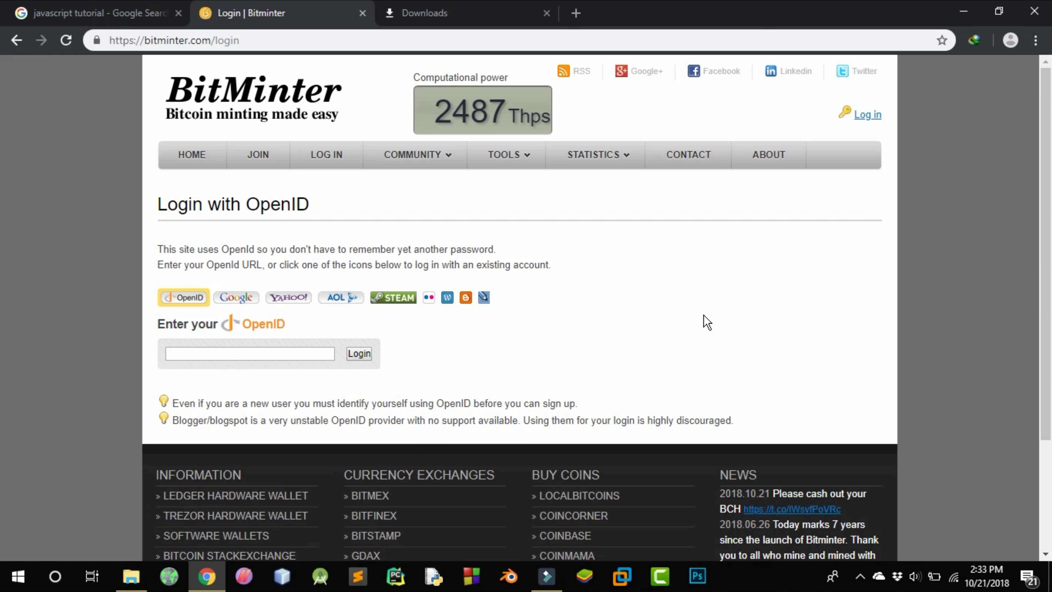
pyautogui.click(587, 20)
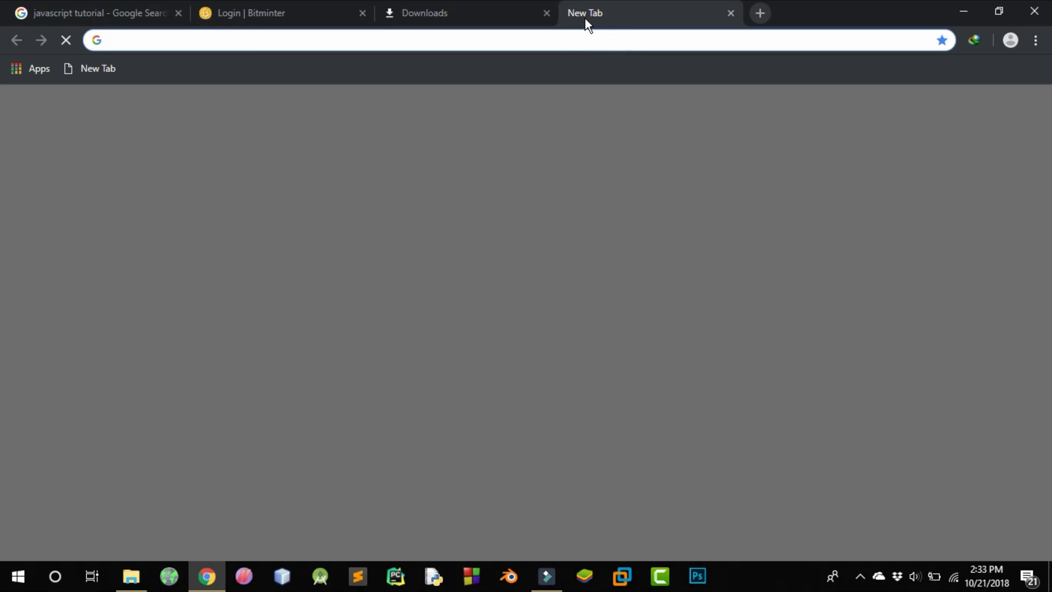
pyautogui.write('a')
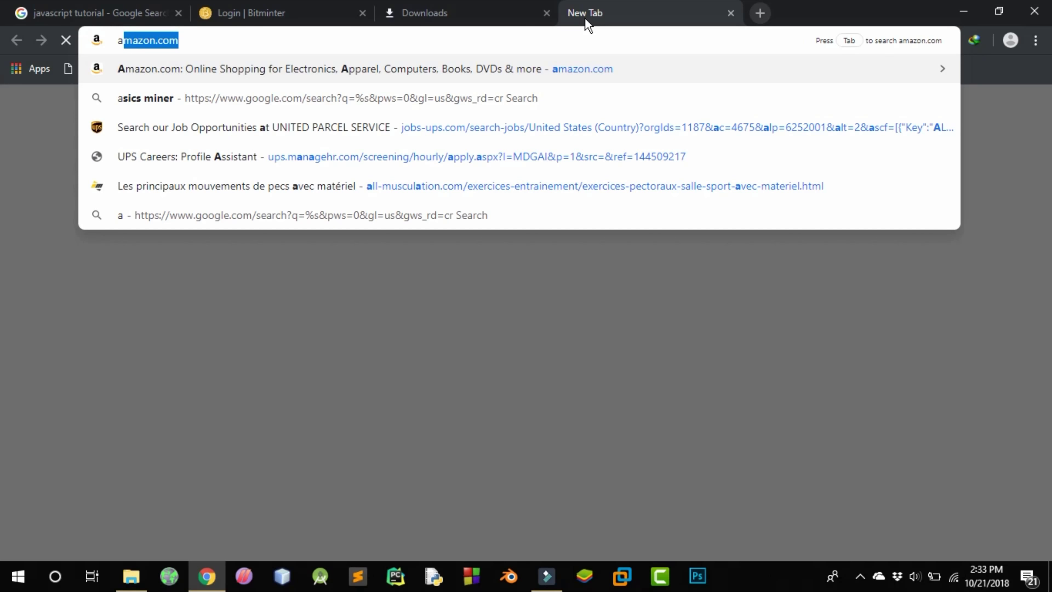
pyautogui.write('si')
pyautogui.press('Escape')
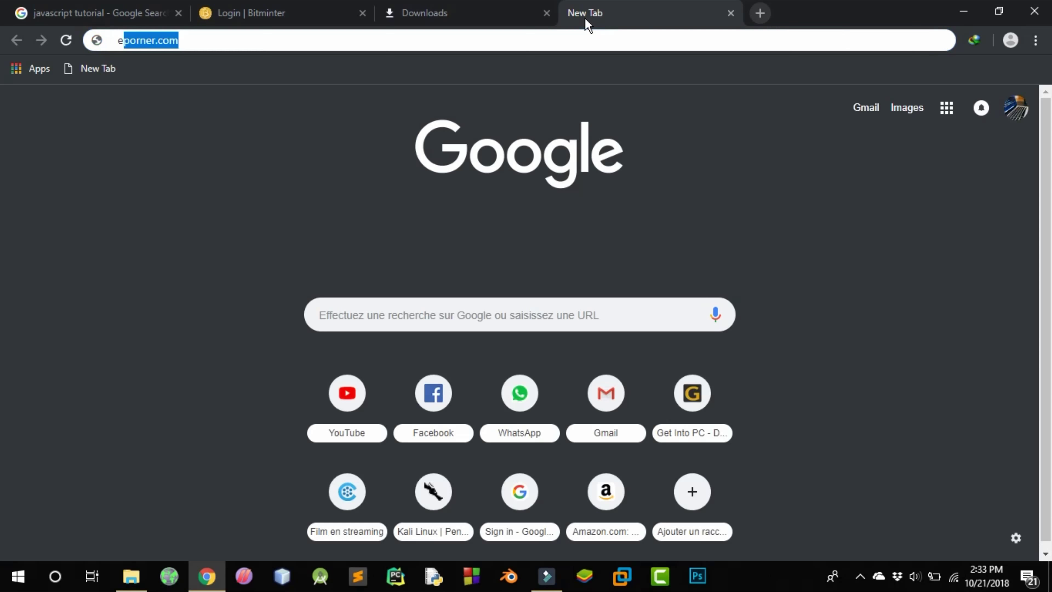
pyautogui.write('eba')
pyautogui.press('Return')
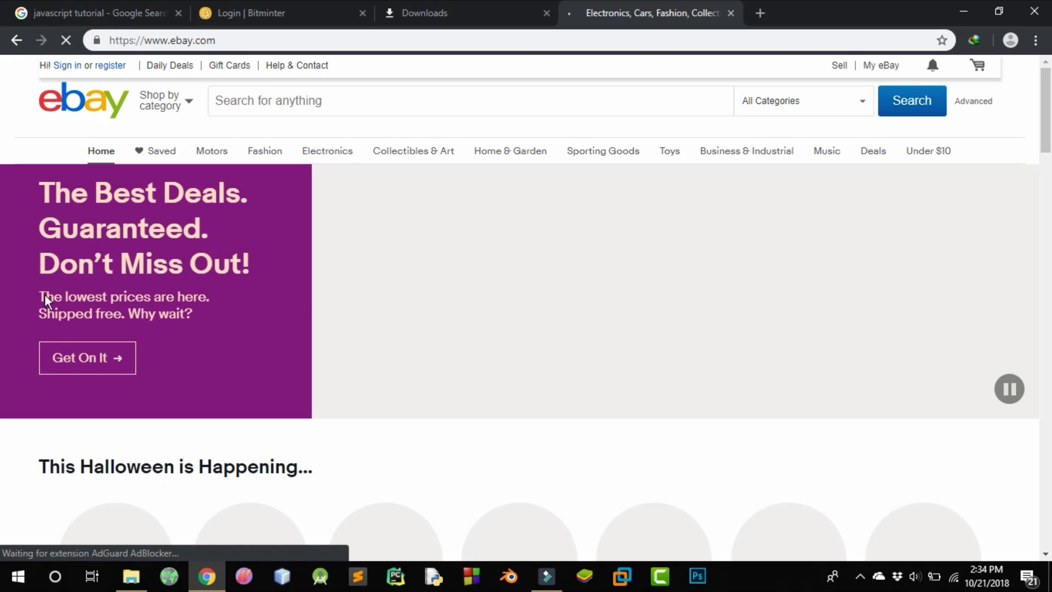
# Search eBay for "asic miner" and look through the listed mining devices and their prices.
pyautogui.click(302, 99)
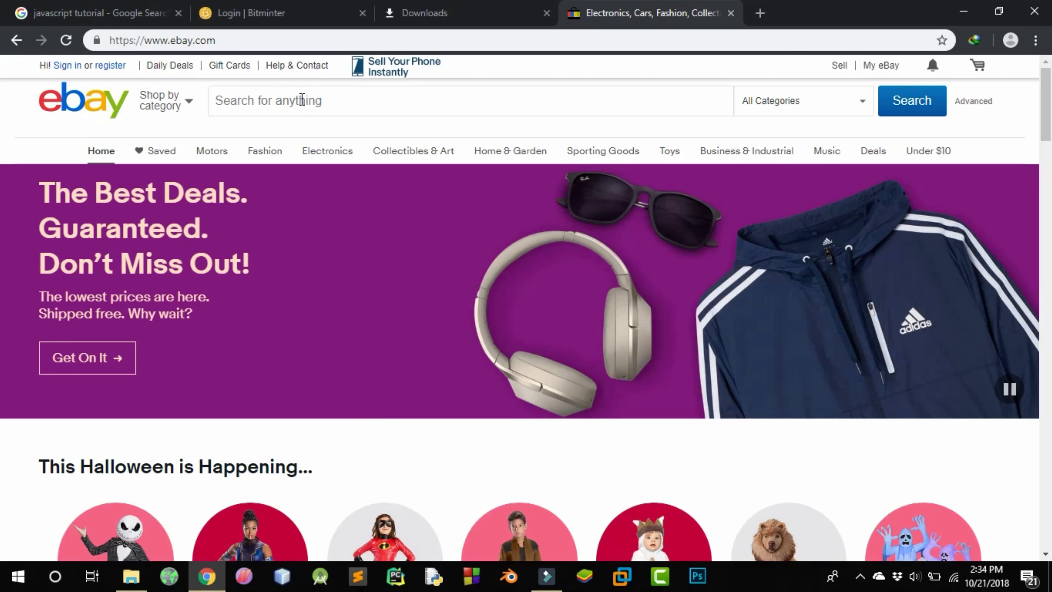
pyautogui.click(302, 100)
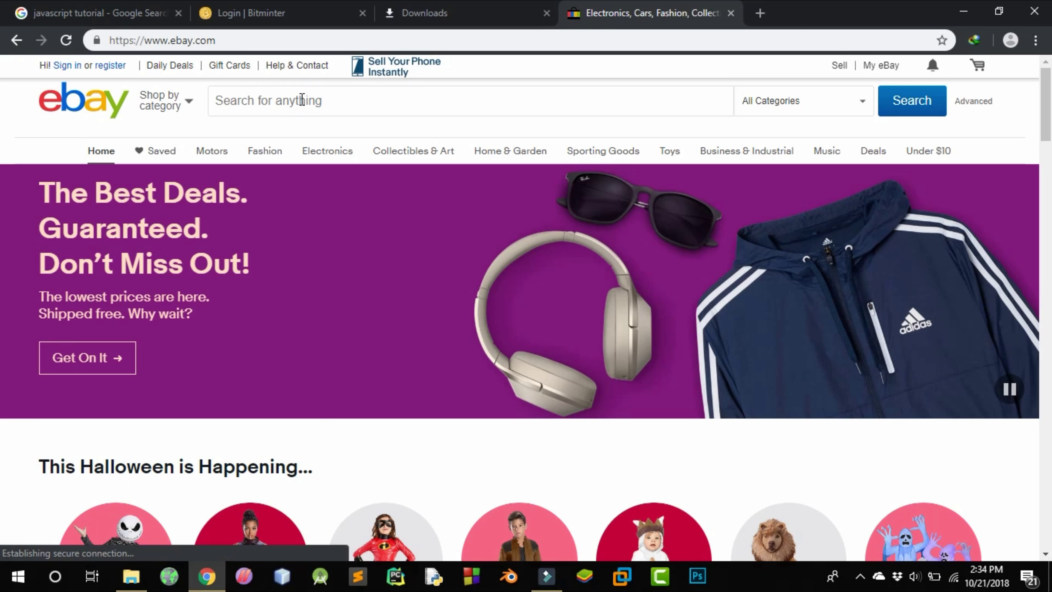
pyautogui.click(302, 100)
pyautogui.write('a')
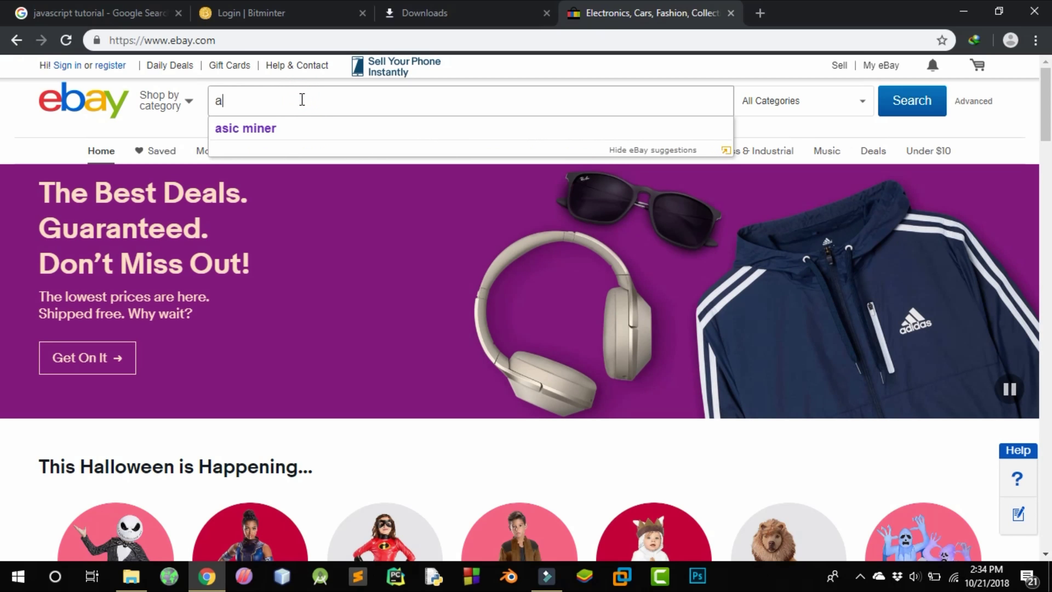
pyautogui.write('sic m')
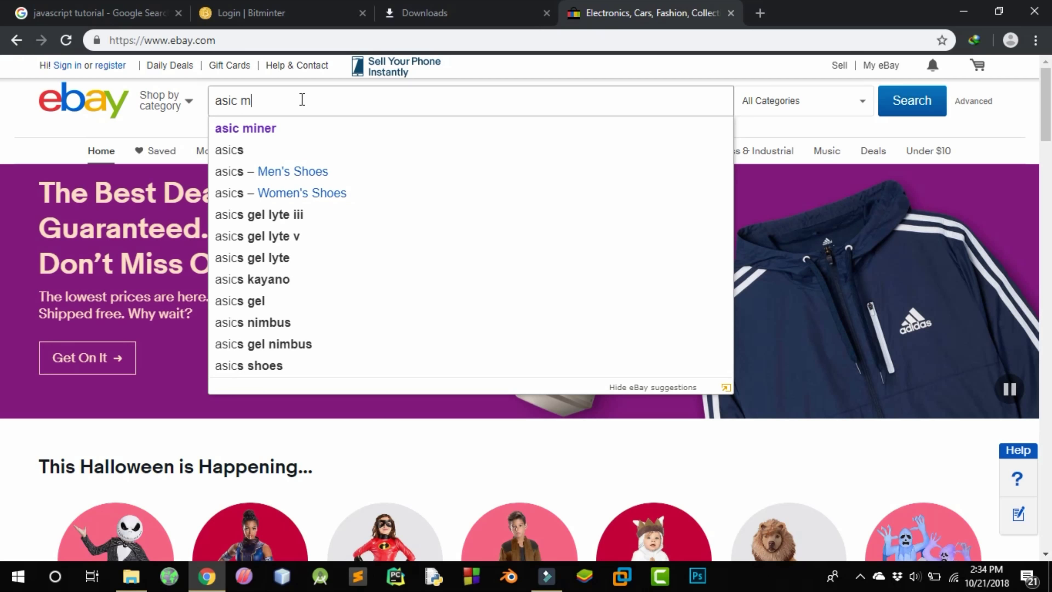
pyautogui.write('ine')
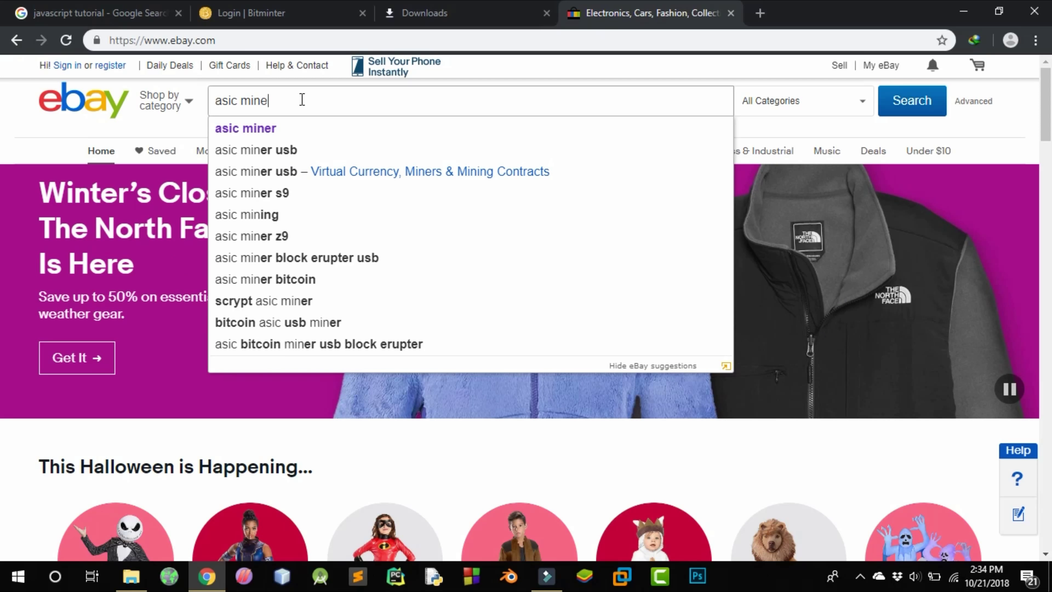
pyautogui.write('r')
pyautogui.press('Return')
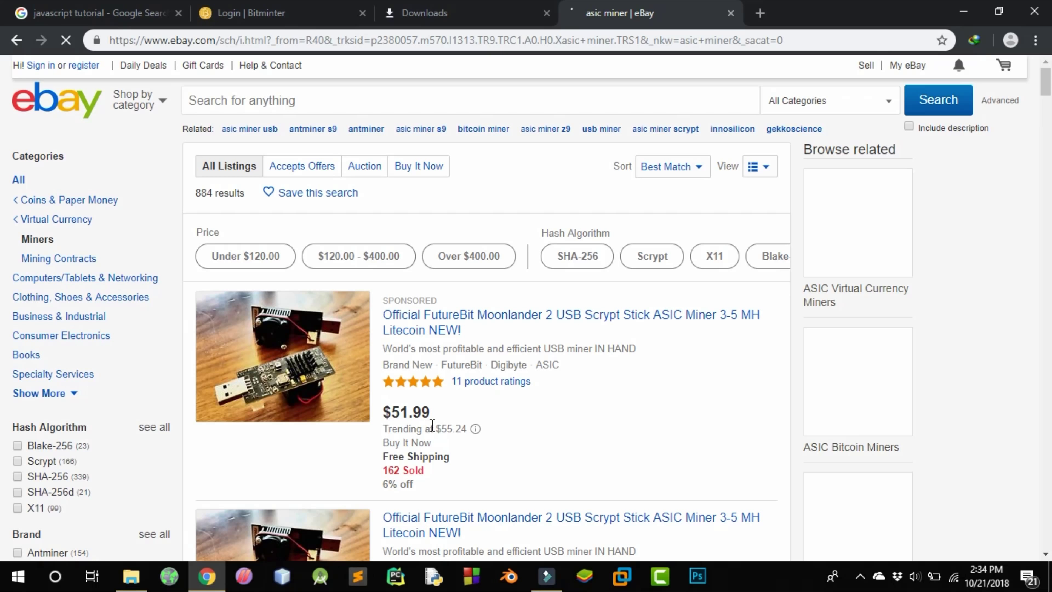
pyautogui.scroll(-4, 290, 379)
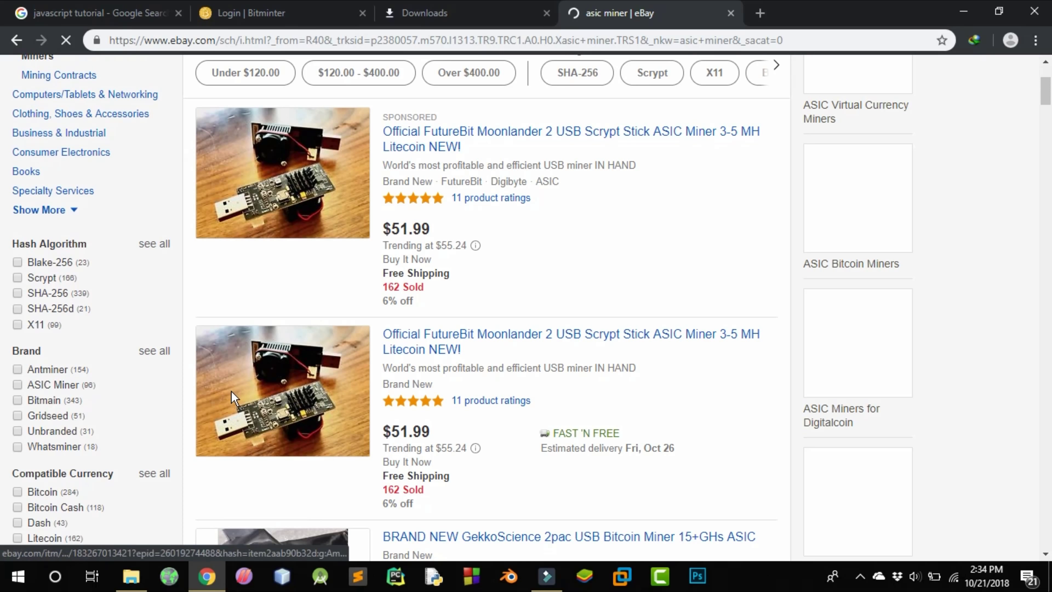
pyautogui.scroll(-6, 232, 398)
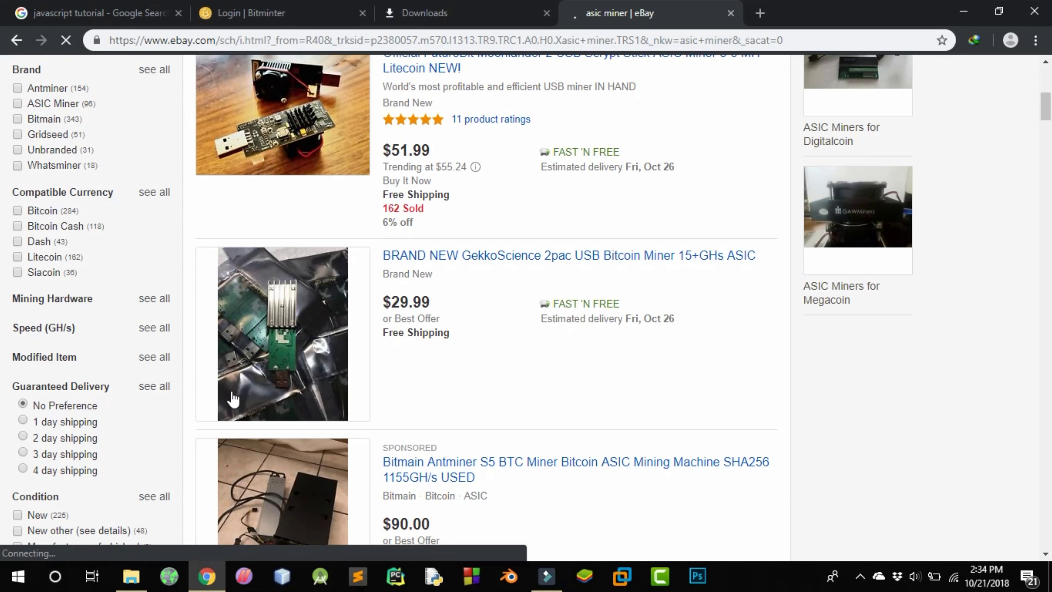
pyautogui.scroll(-7, 233, 398)
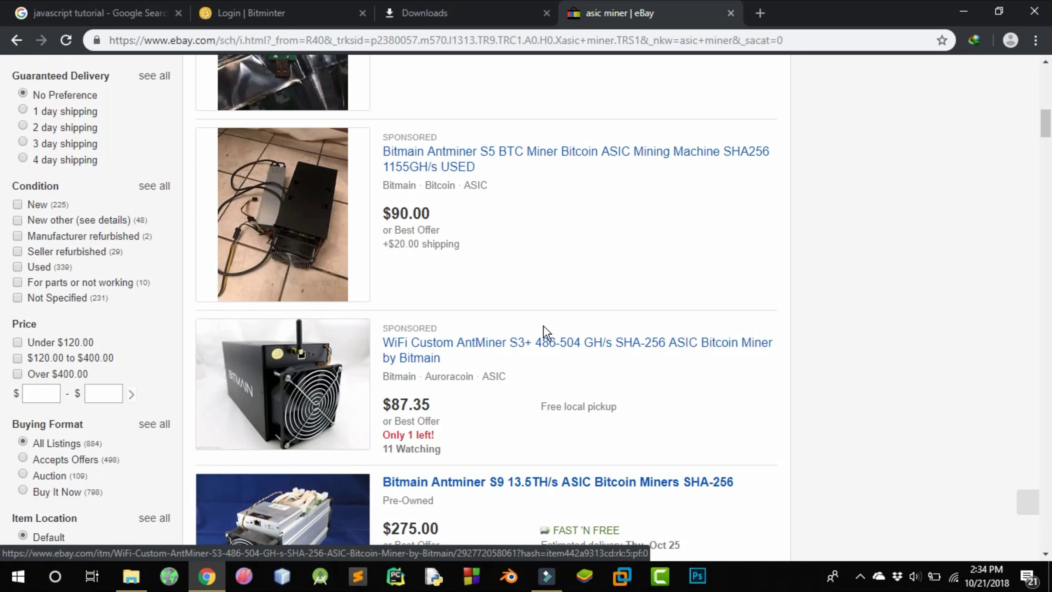
pyautogui.scroll(-1, 542, 333)
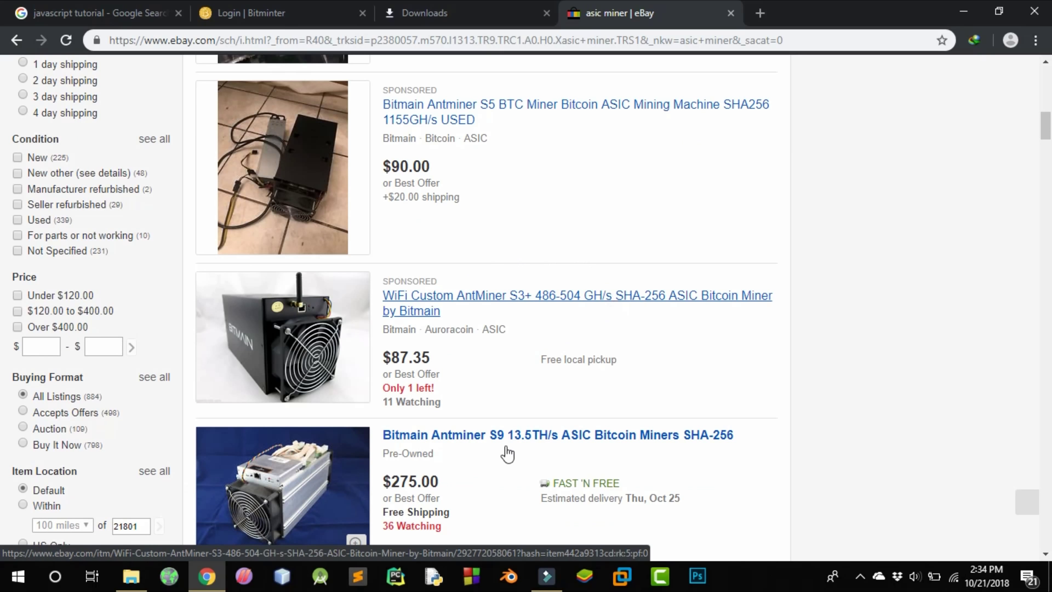
# Look further through the ASIC miner results and open the "Used Antminer D3 - X11 ASIC Dash Miner - Ready To Ship" listing.
pyautogui.scroll(-1, 506, 454)
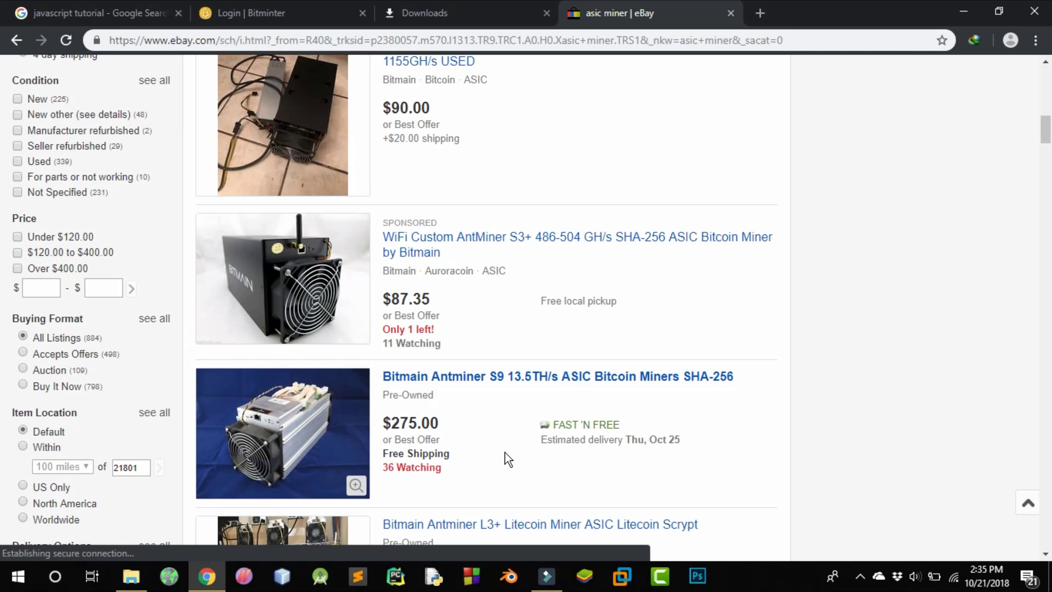
pyautogui.scroll(-1, 505, 452)
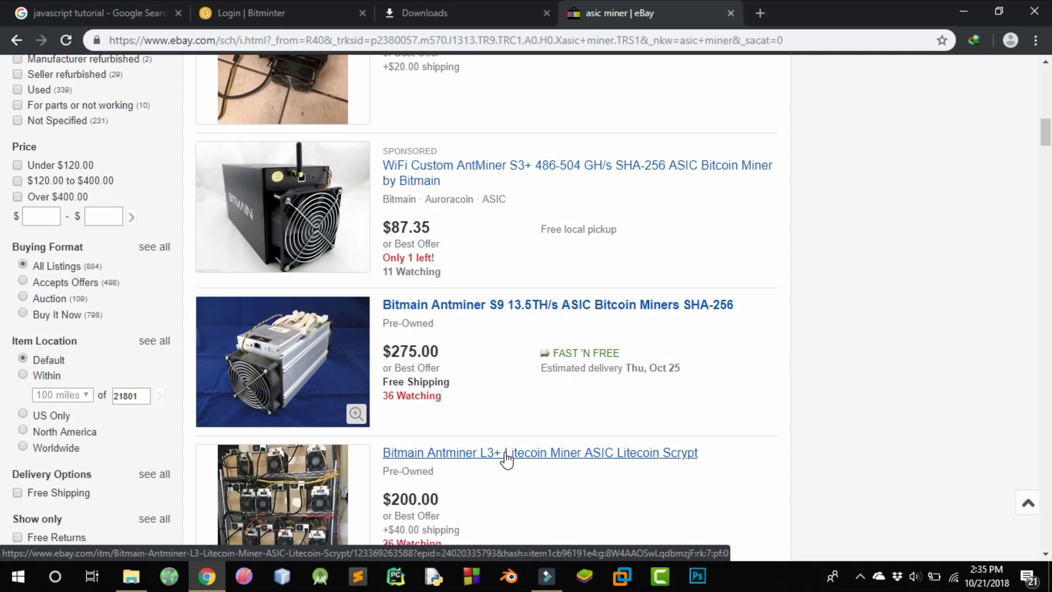
pyautogui.scroll(-2, 506, 458)
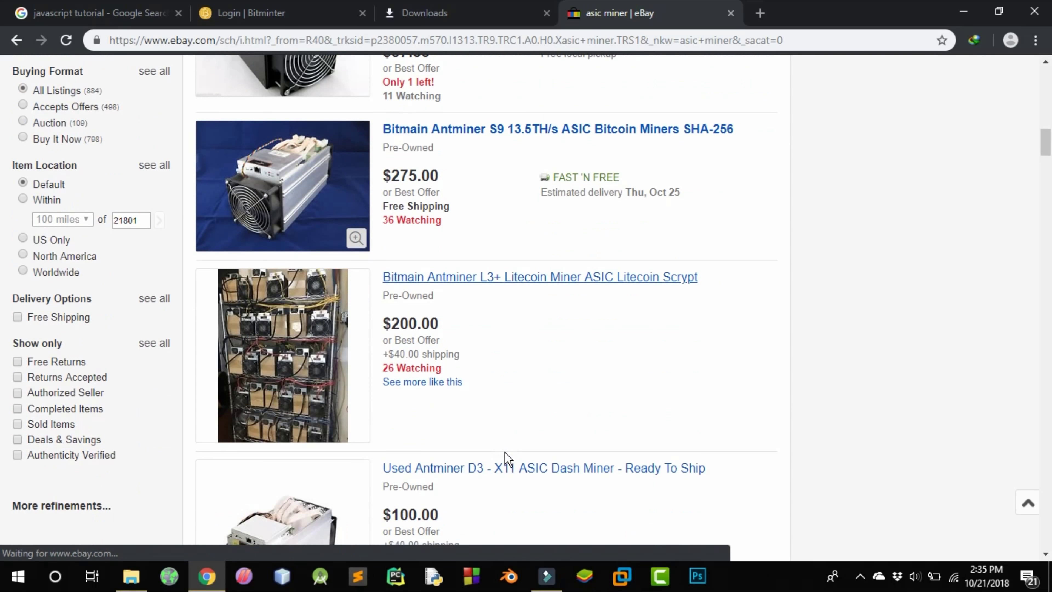
pyautogui.scroll(-2, 505, 452)
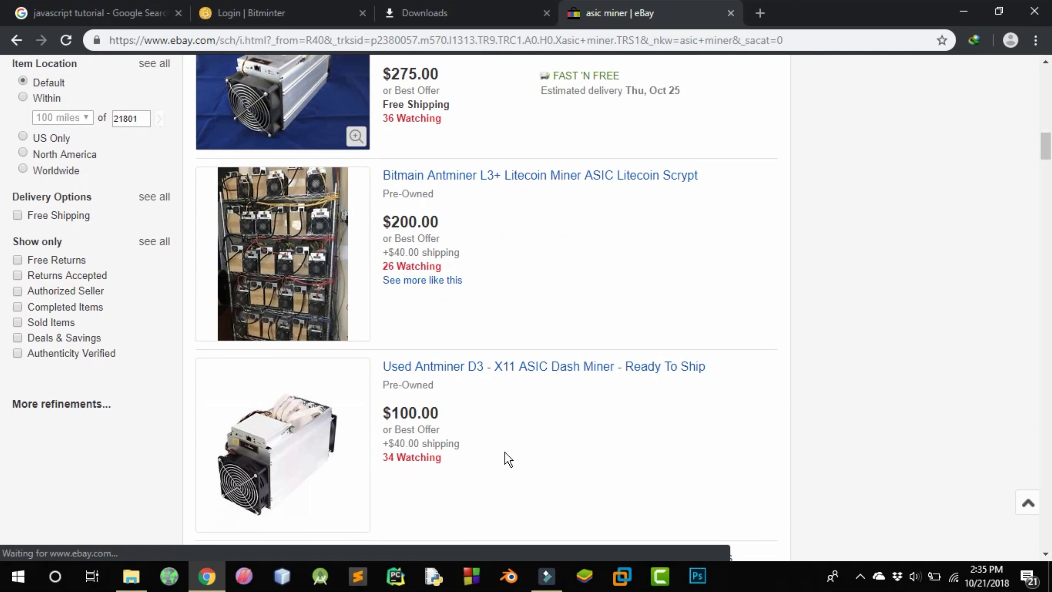
pyautogui.scroll(-1, 504, 452)
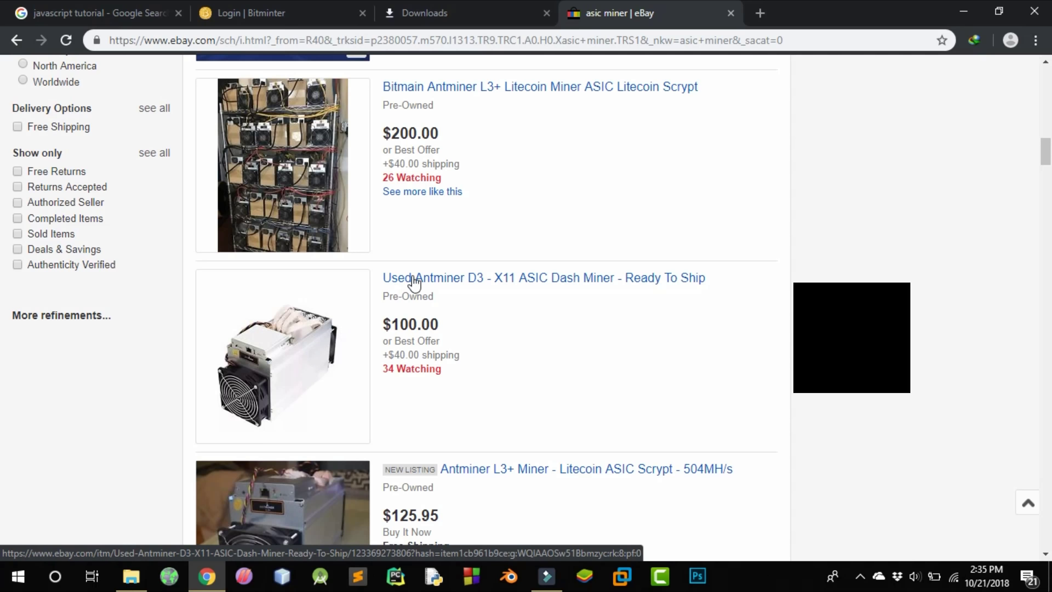
pyautogui.click(448, 278)
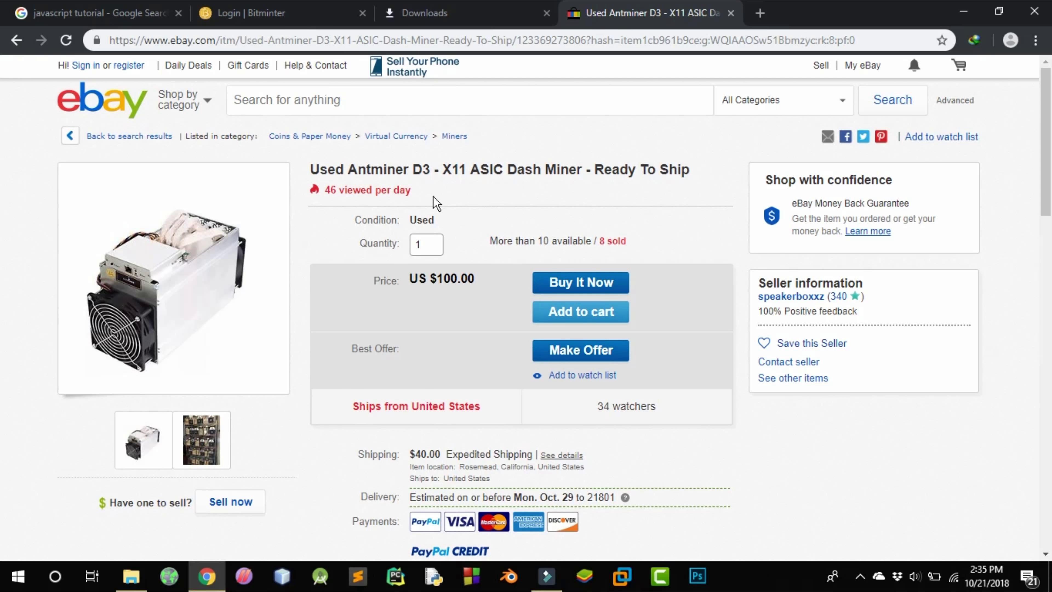
# Highlight the Antminer D3 listing's title, clear the selection, and close the Chrome window.
pyautogui.moveTo(313, 170); pyautogui.dragTo(646, 178)
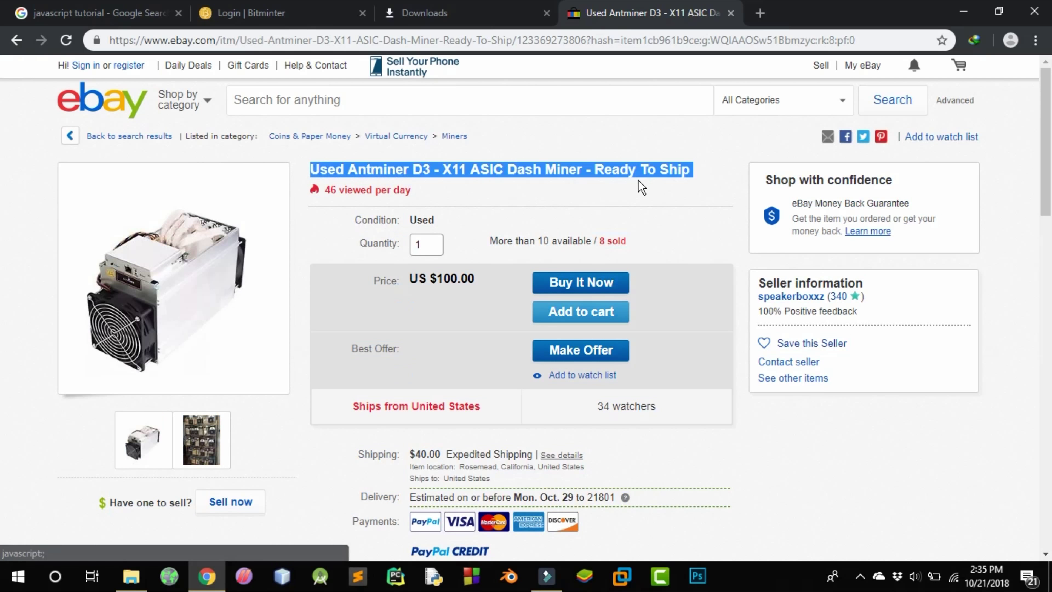
pyautogui.click(664, 206)
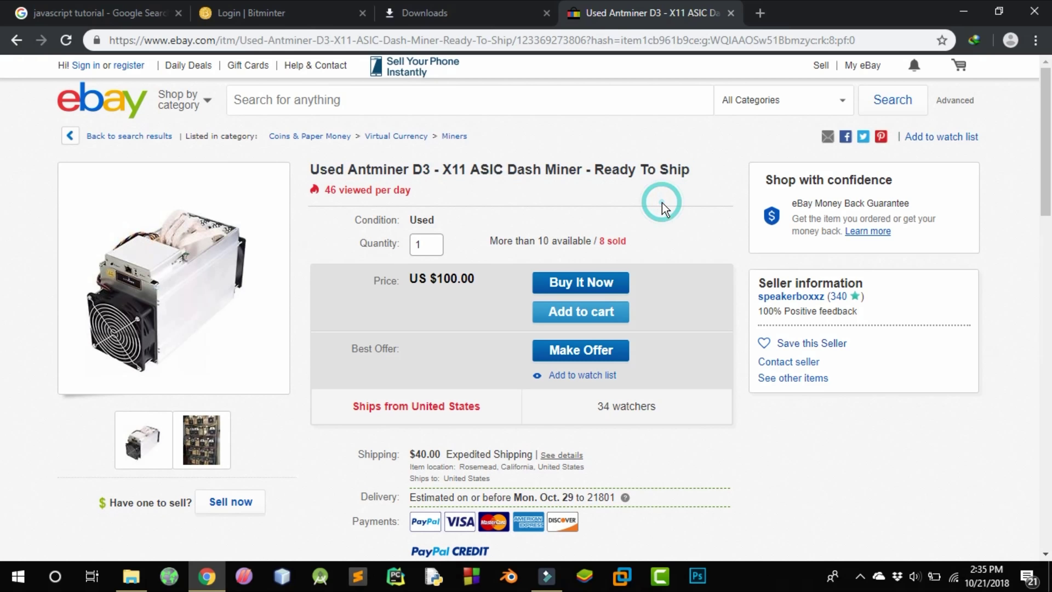
pyautogui.click(1029, 12)
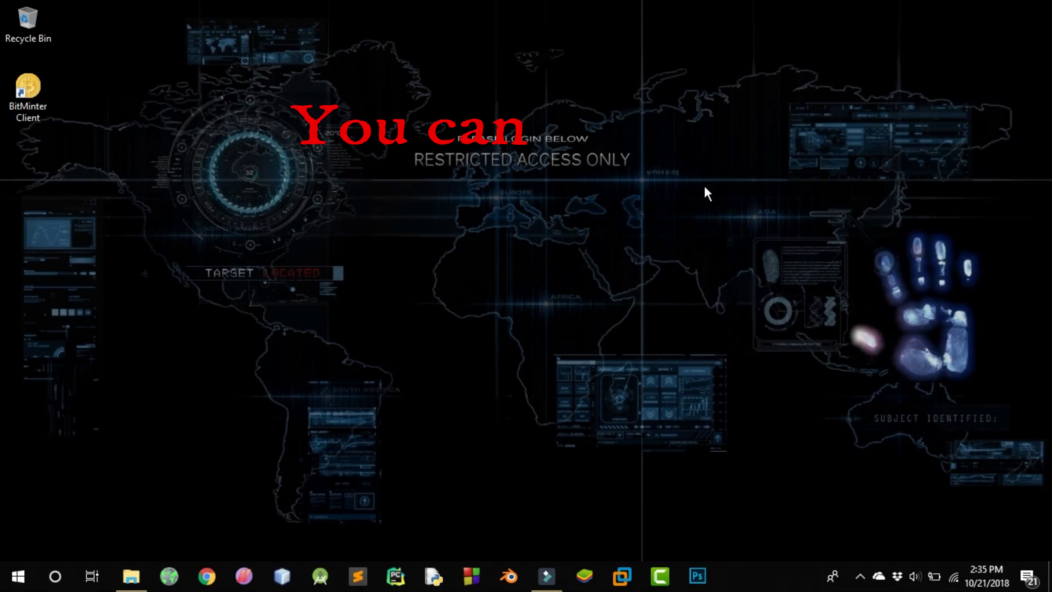